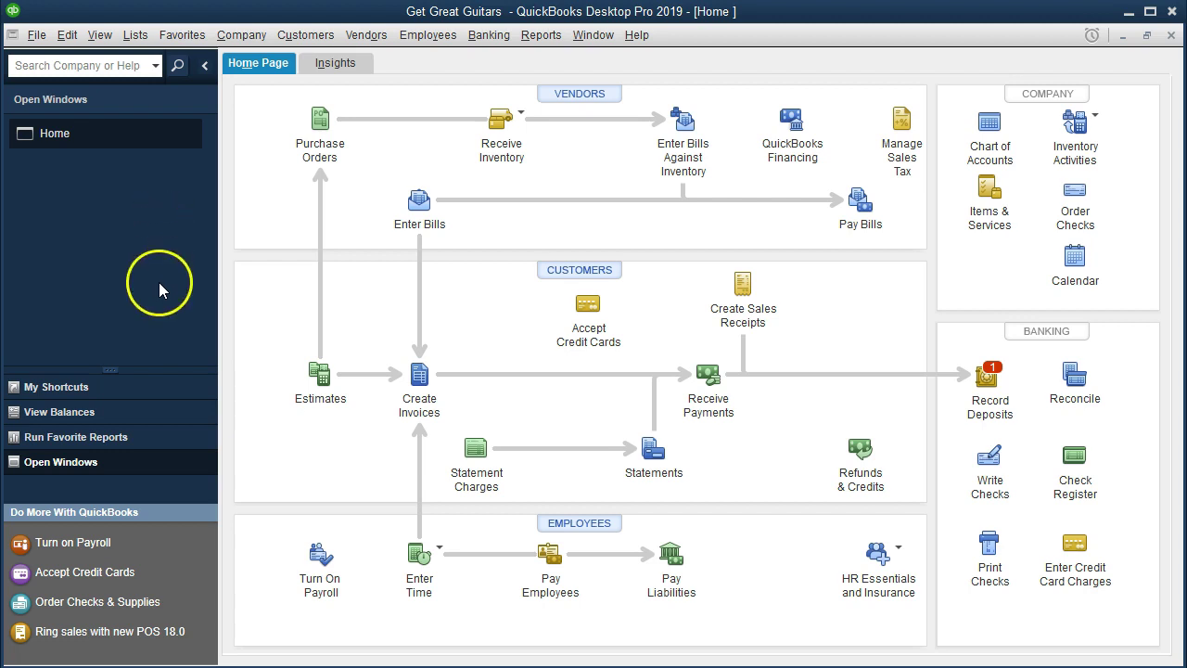
- Switch to the web browser, examine the Amazon listings for external hard drives, and return to QuickBooks
click(37, 667)
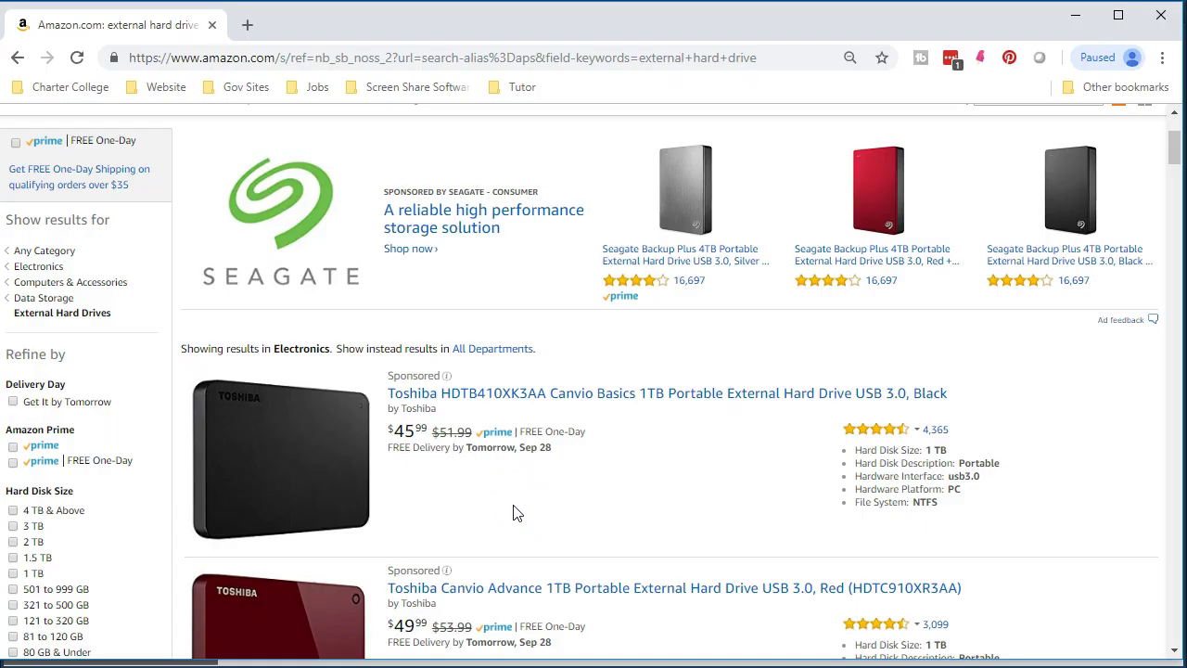
scroll(516, 512, down, 1)
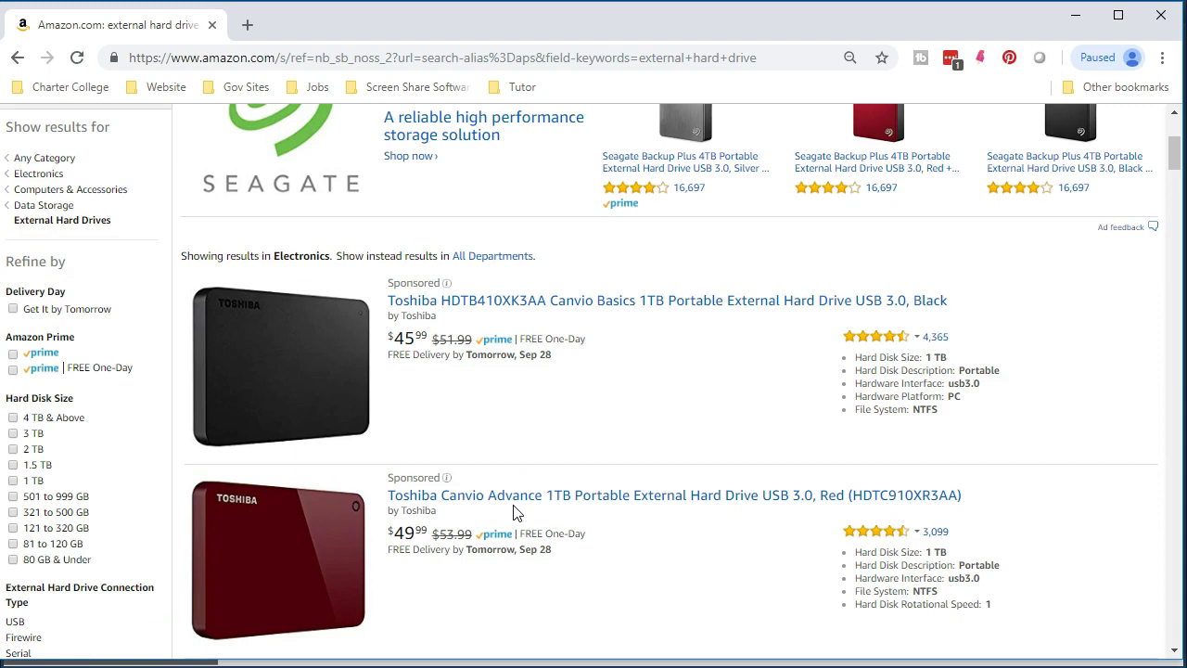
click(484, 442)
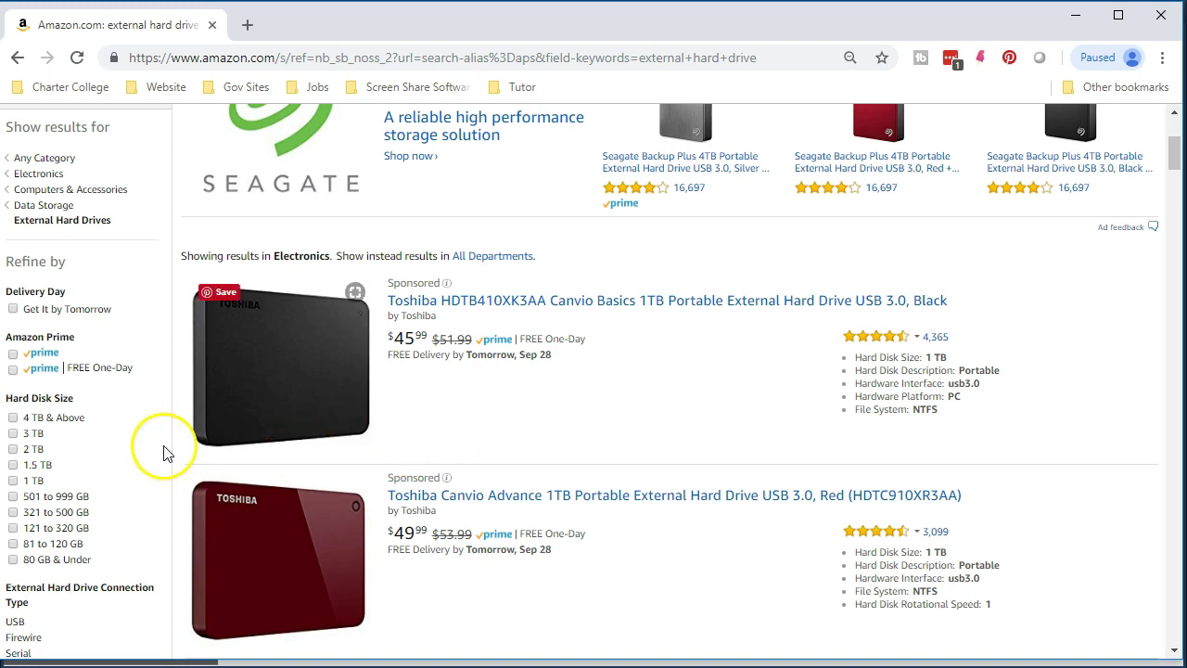
scroll(603, 425, up, 3)
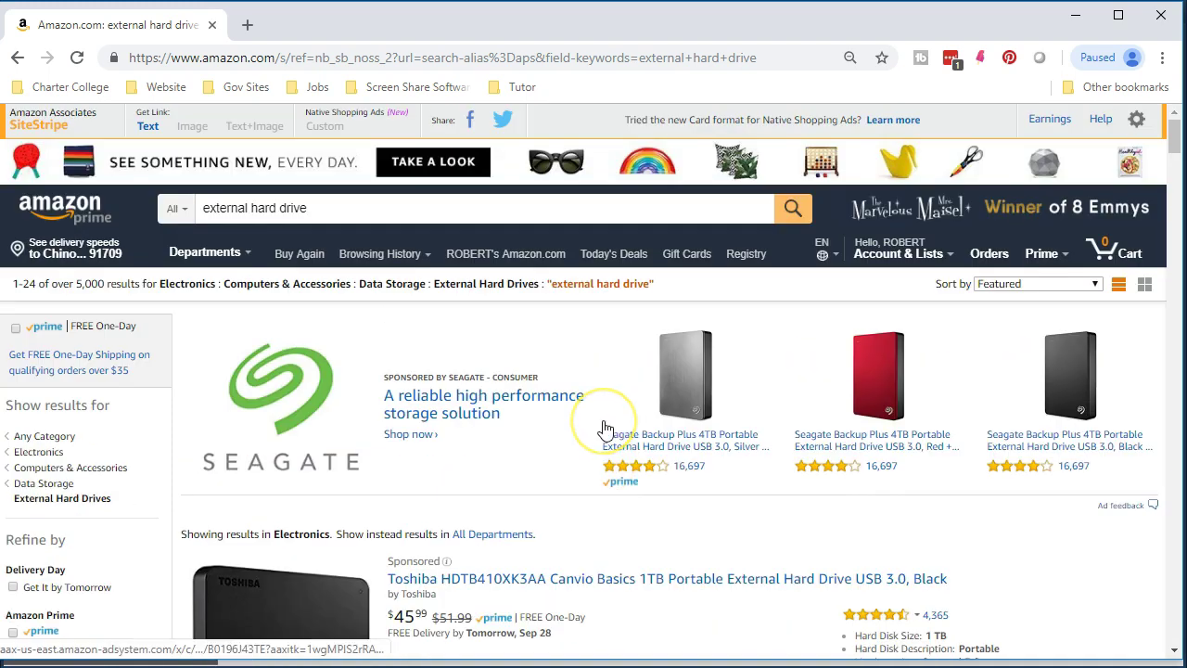
scroll(601, 426, down, 4)
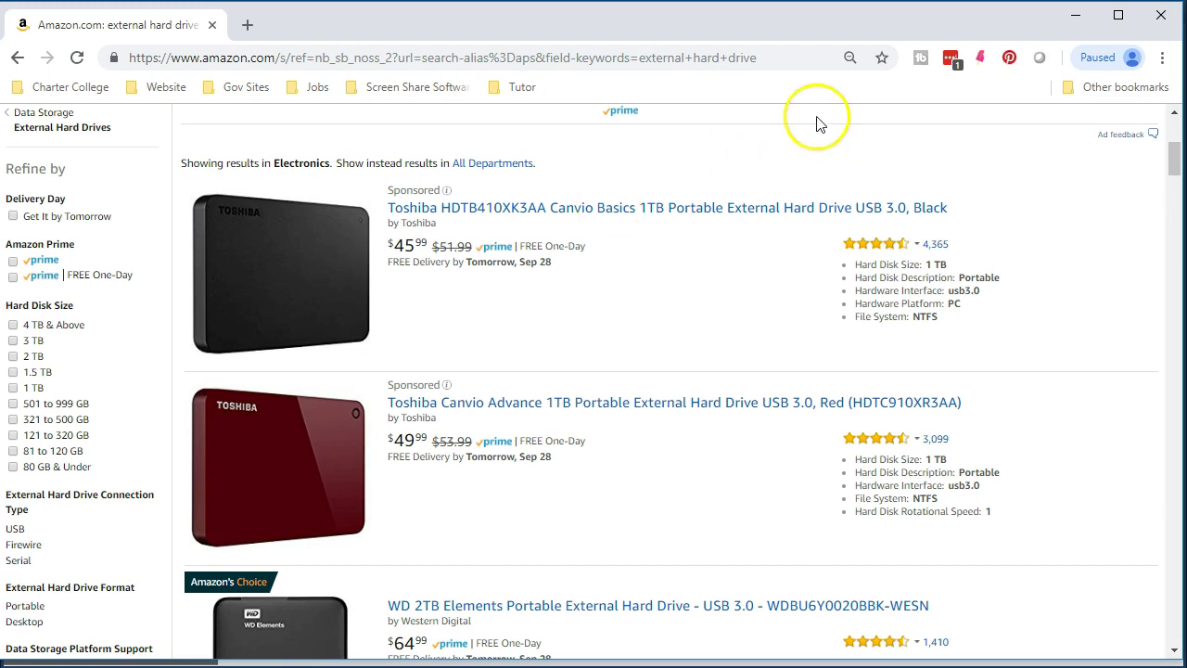
click(1072, 17)
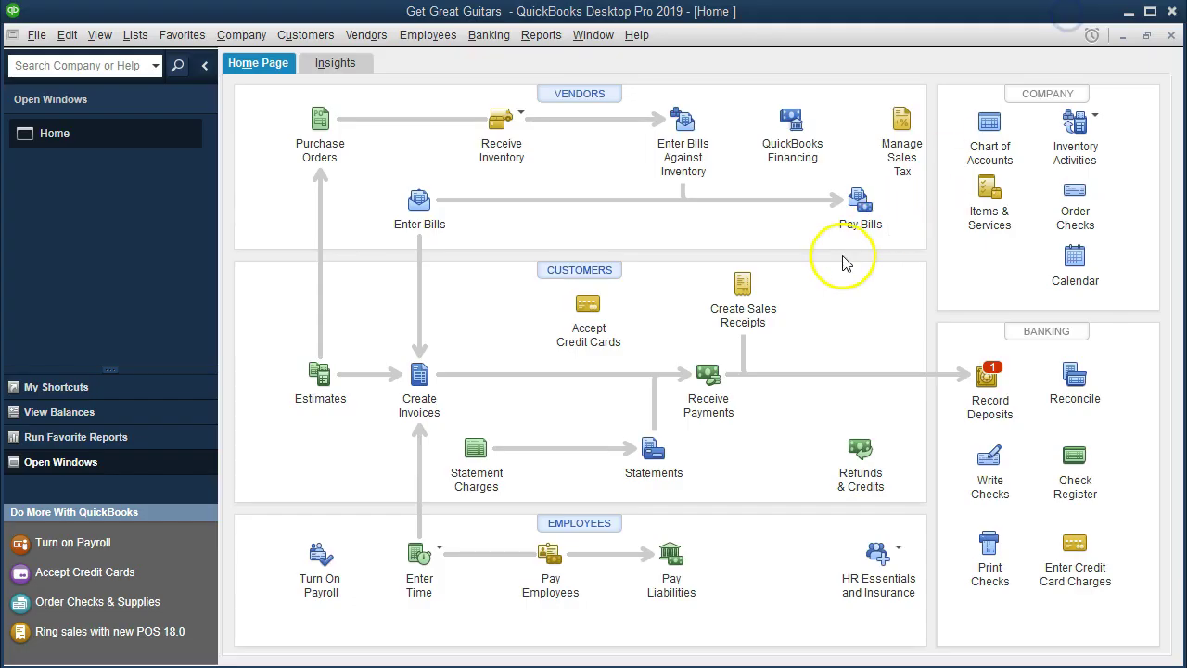
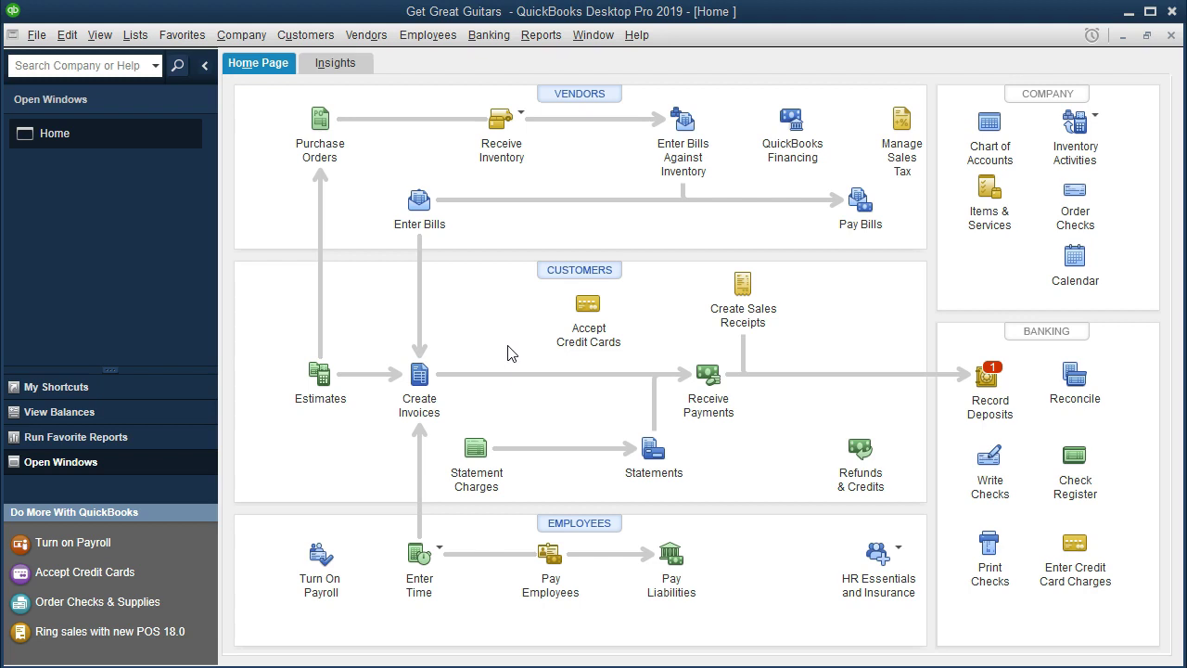
- Open the Get Great Guitars folder on the desktop and examine the 6.05 Get Great Guitars.qbw company file in Restored QB File, Section 1
click(501, 396)
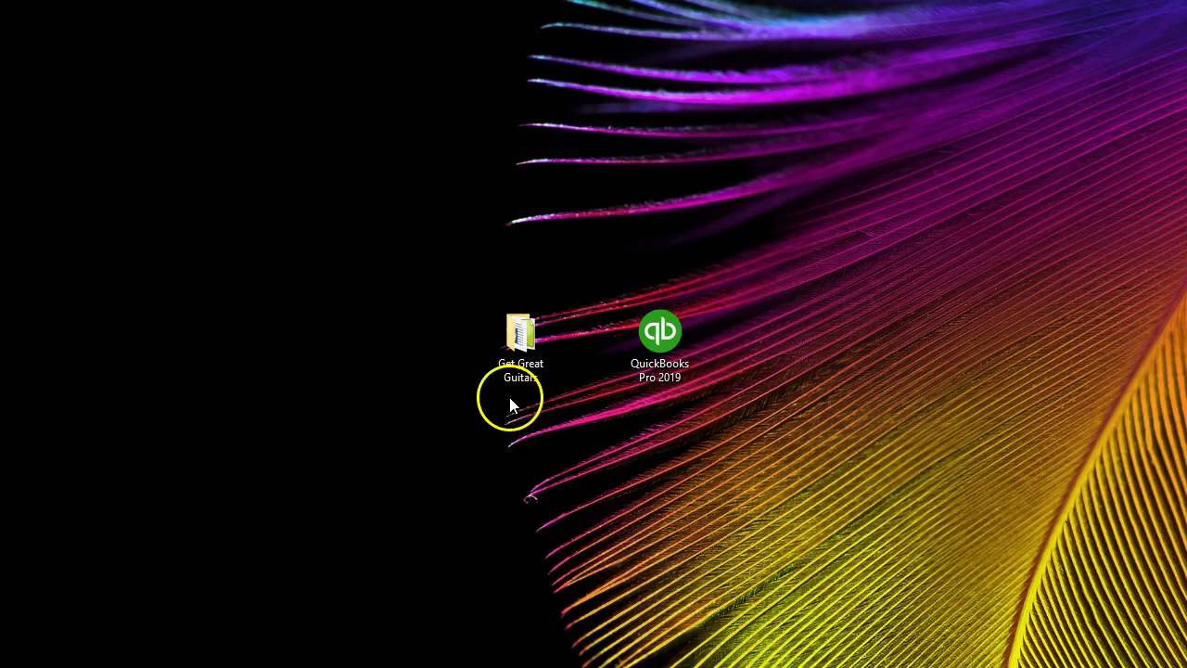
double_click(523, 367)
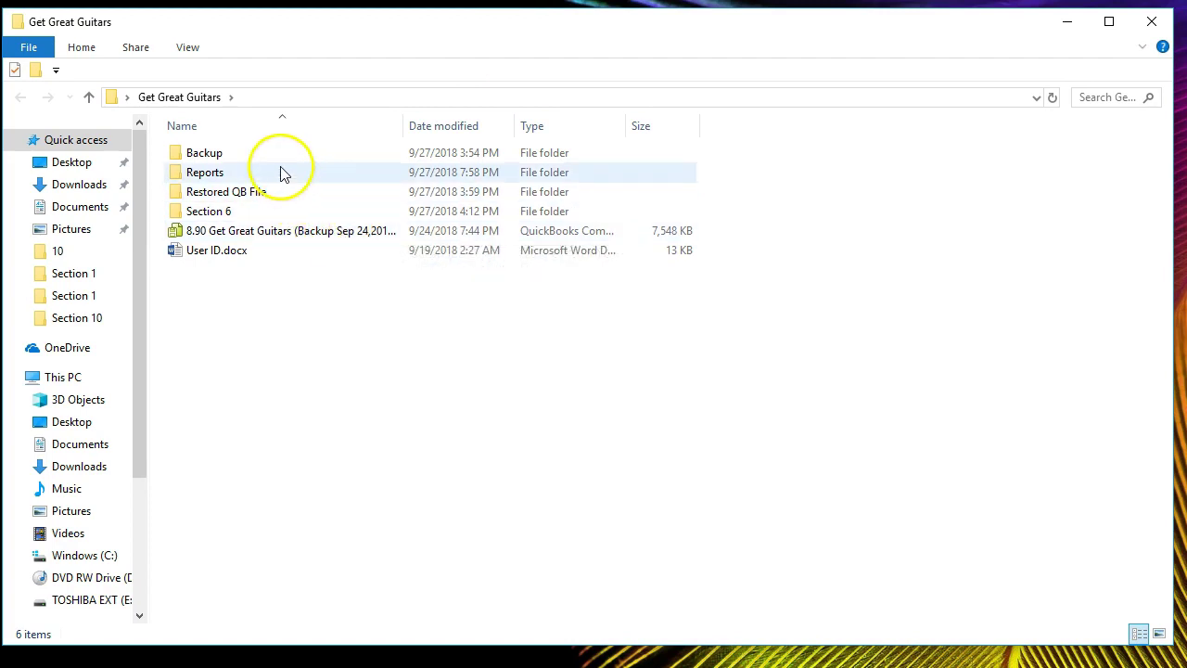
double_click(233, 195)
click(212, 161)
double_click(212, 164)
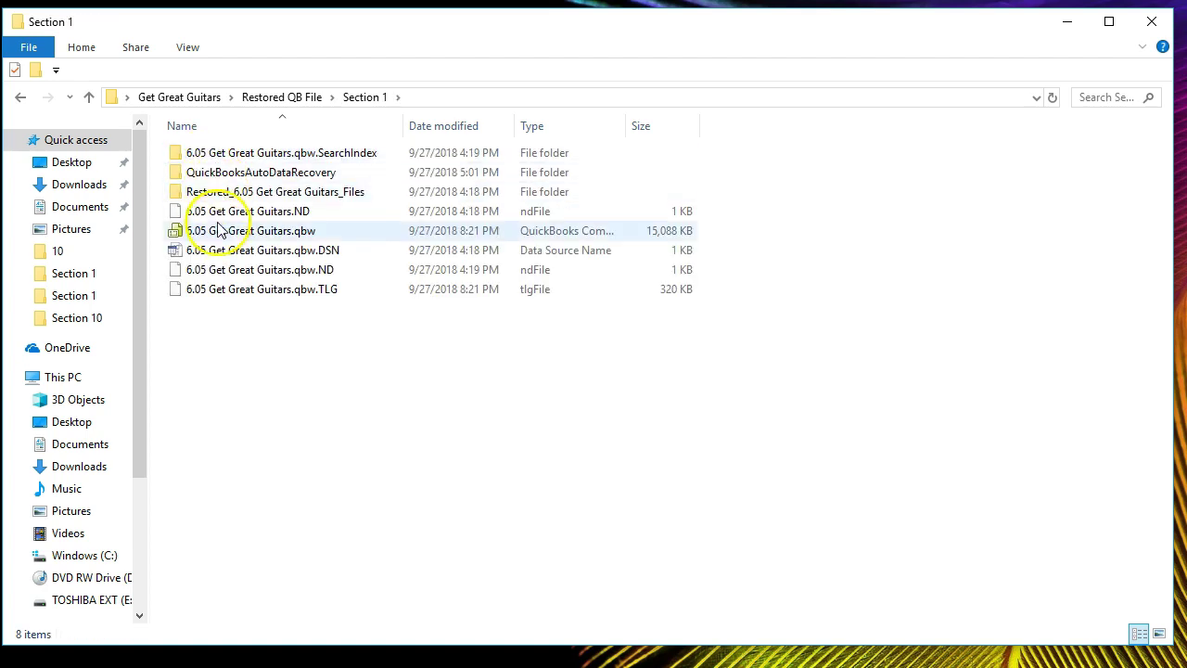
click(292, 240)
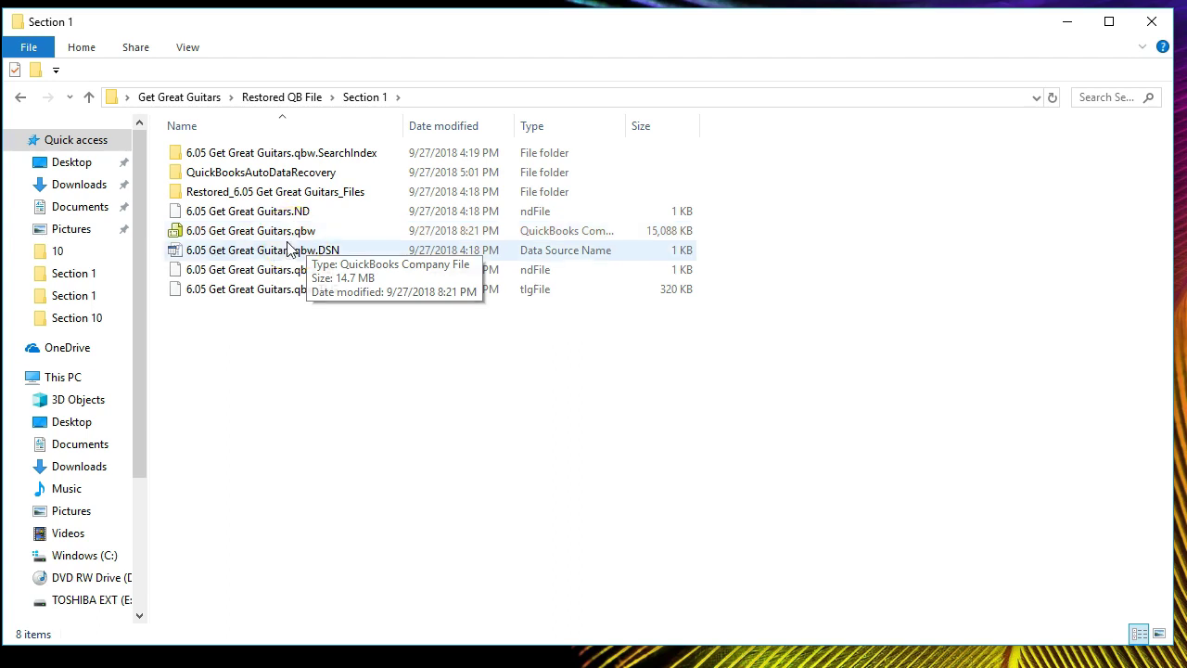
double_click(258, 236)
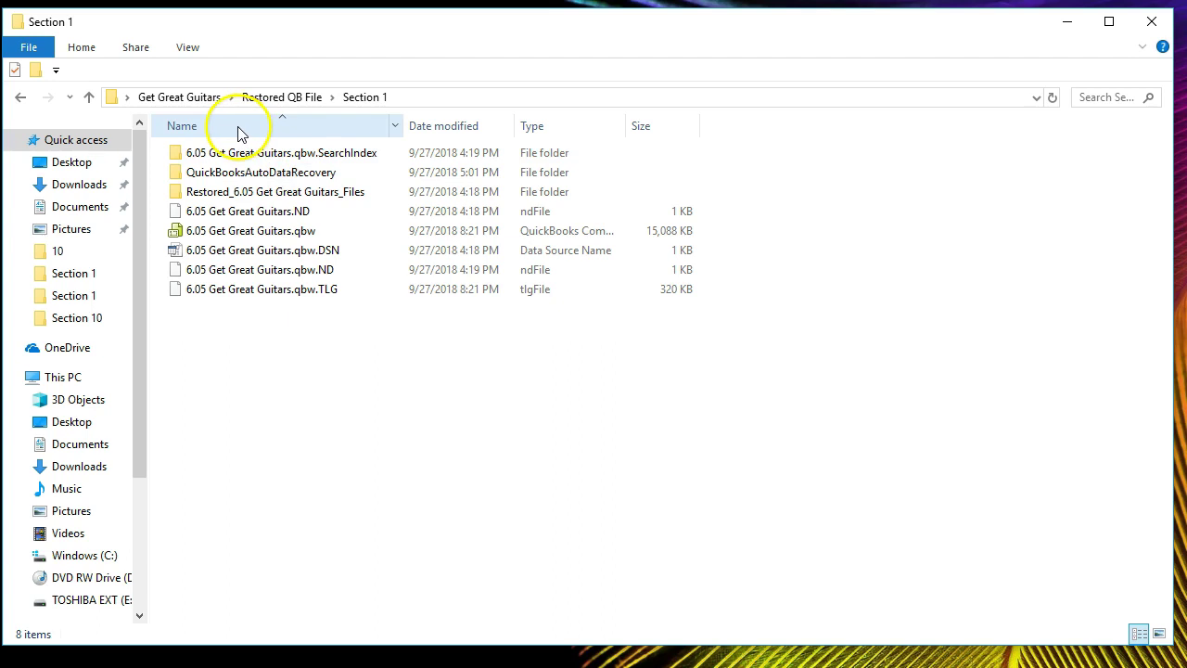
- Go back to the Get Great Guitars folder and open the Section 1 folder inside Backup
click(200, 102)
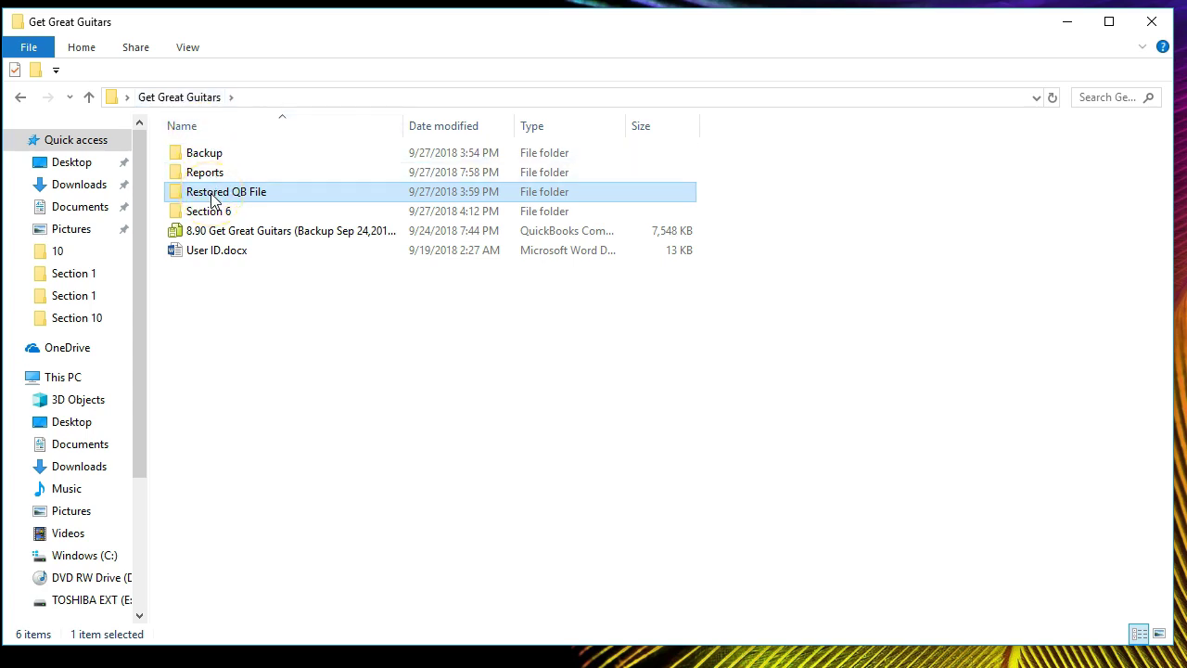
ctrl+click(226, 154)
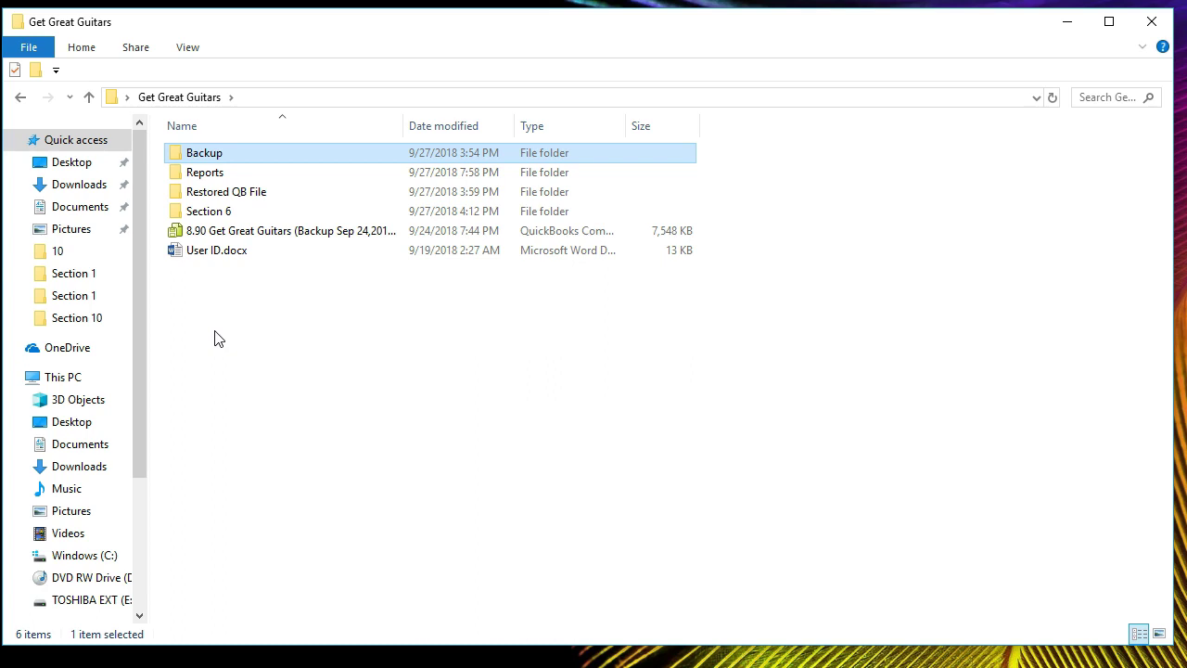
double_click(247, 160)
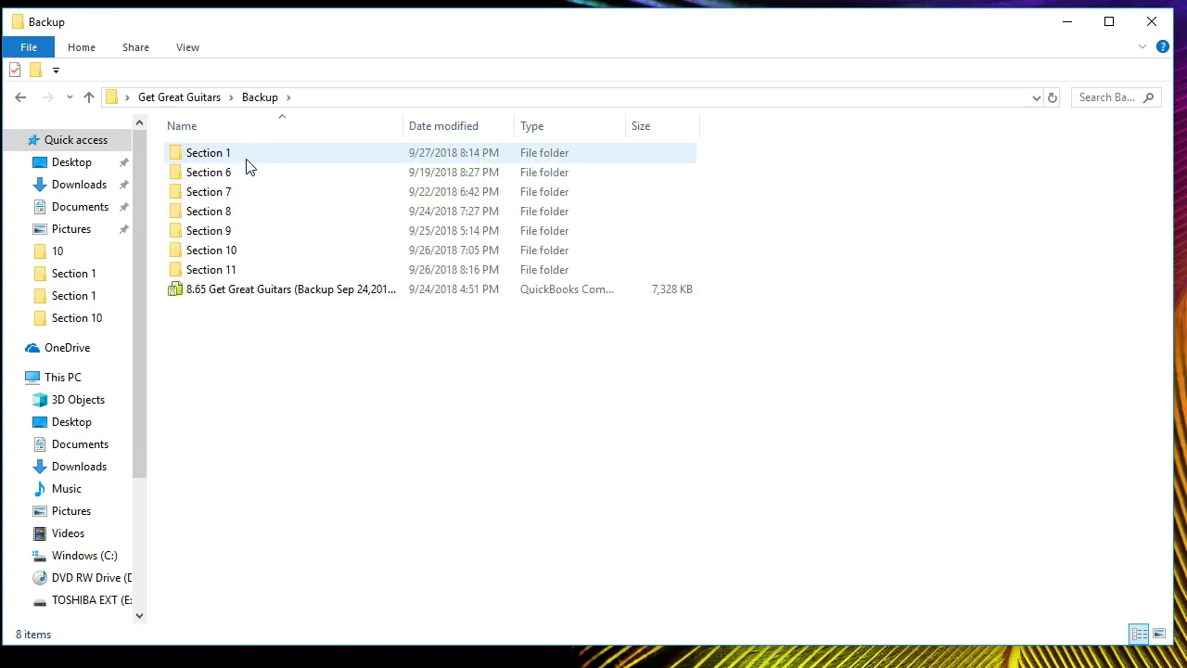
double_click(247, 160)
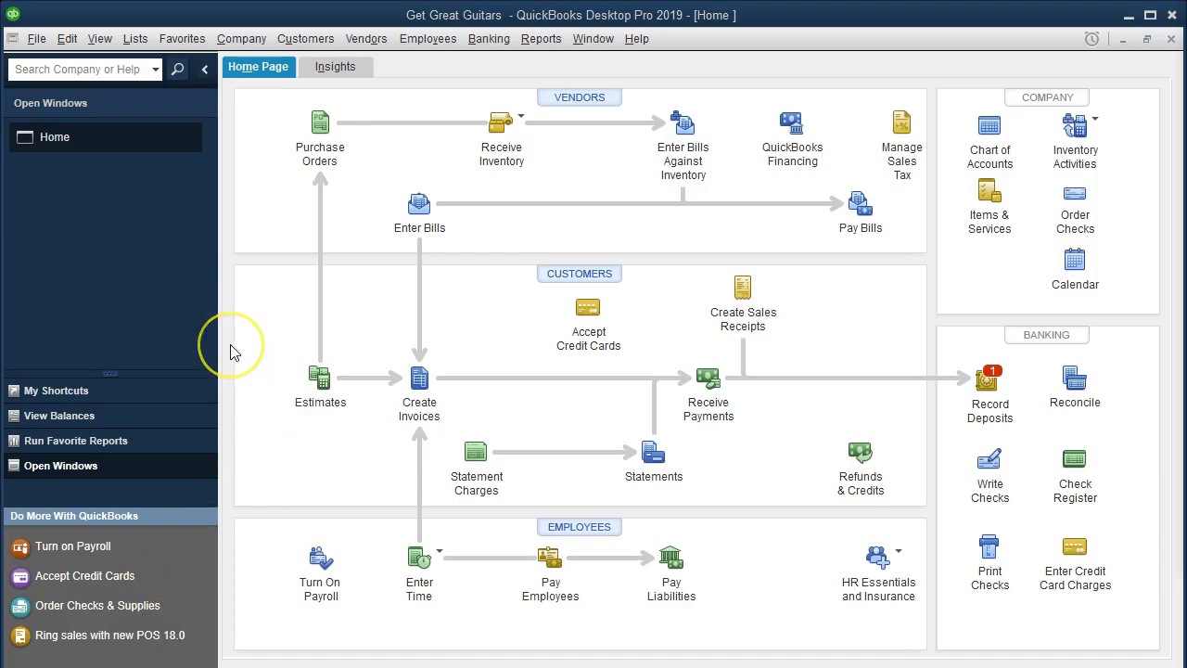
- Start a local backup of the company file in QuickBooks and proceed to its backup options
click(37, 41)
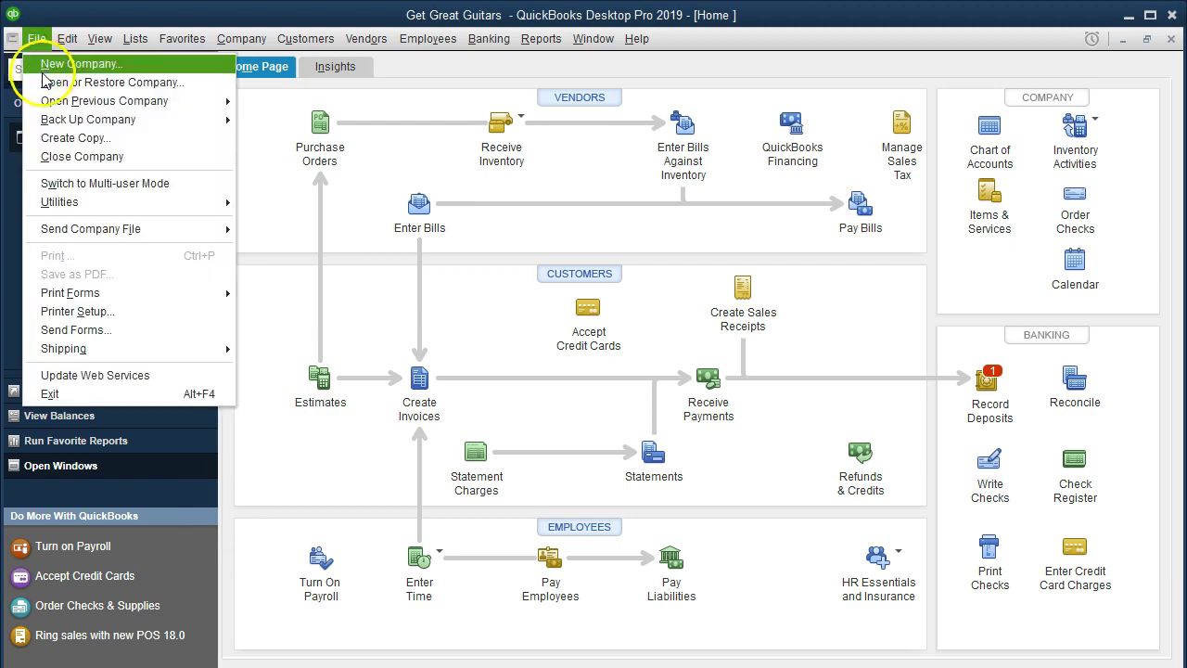
mouse_move(159, 122)
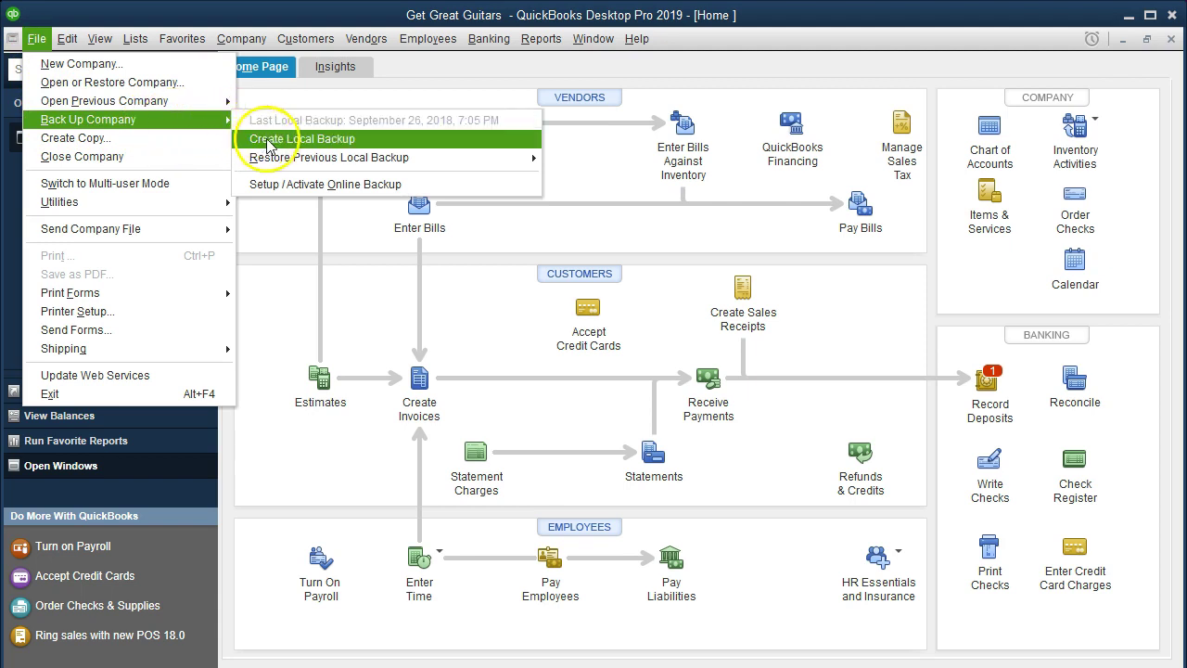
click(385, 140)
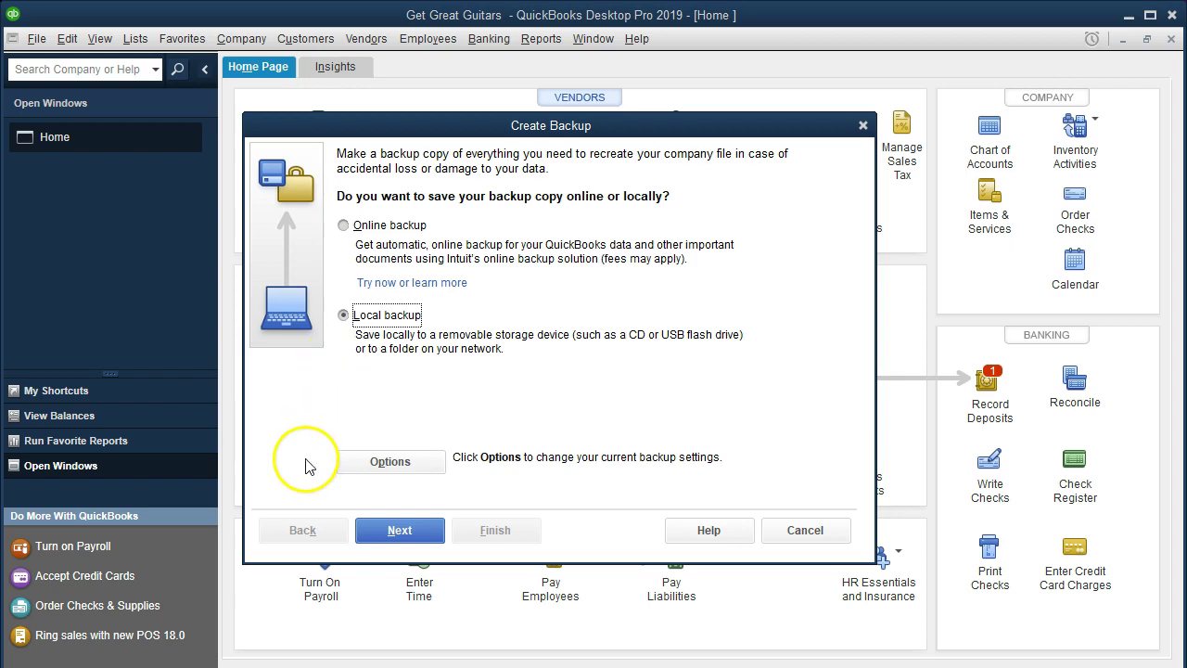
click(372, 531)
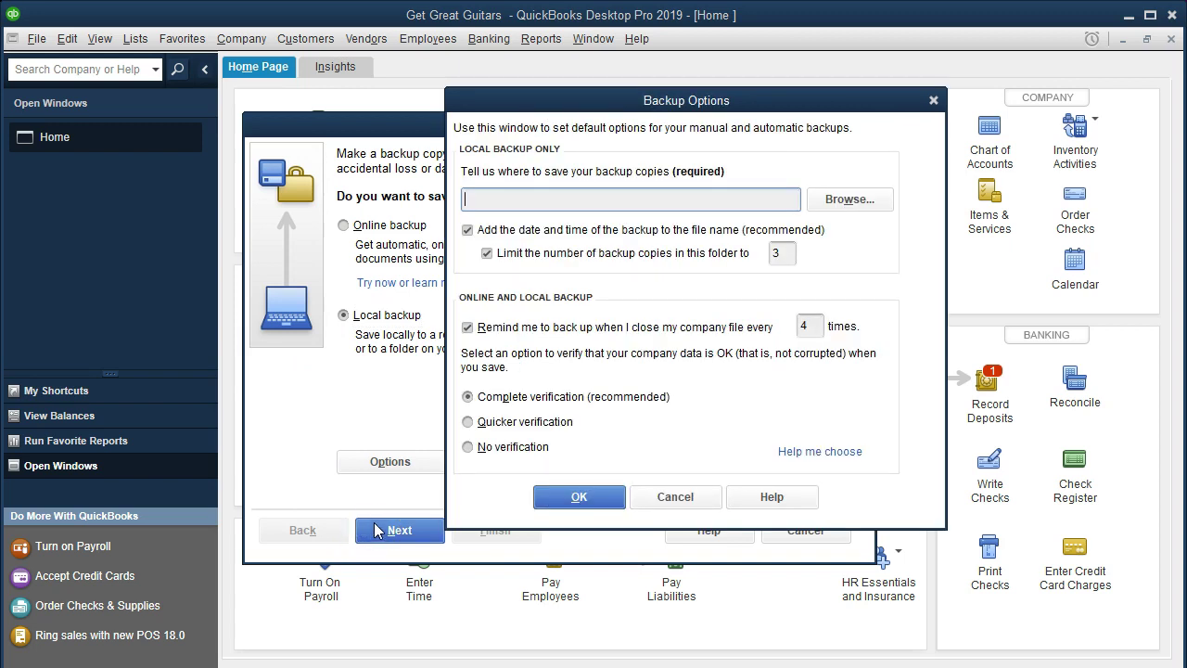
- Browse for the backup save location and expand the Get Great Guitars folder on the desktop
click(848, 199)
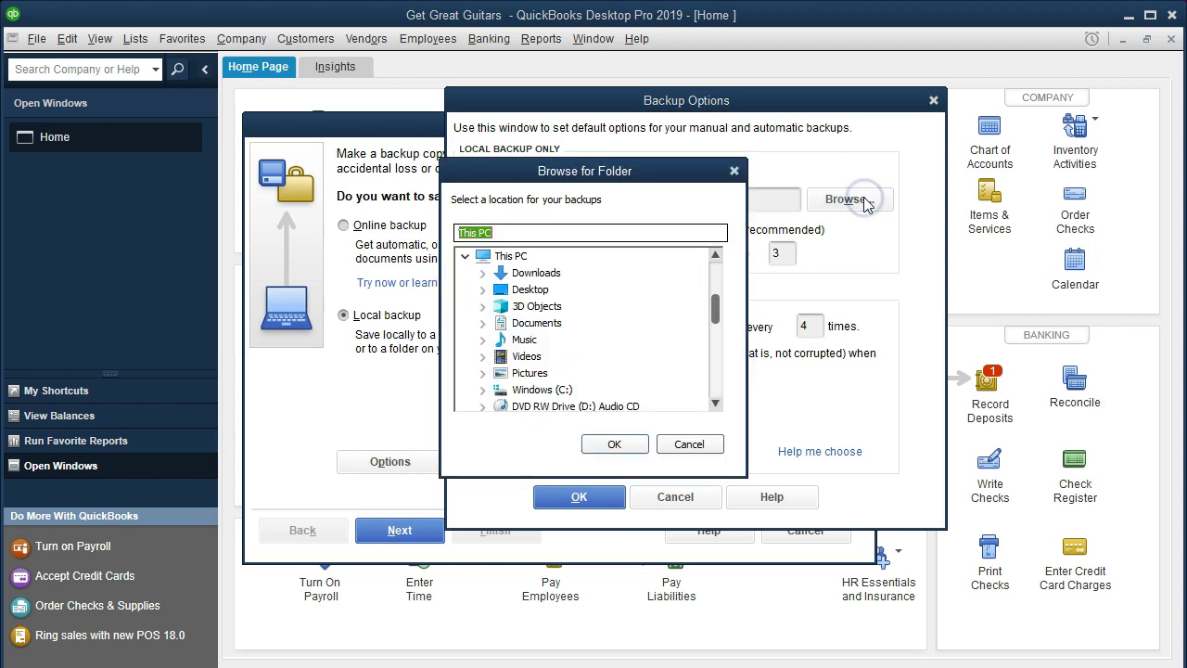
click(719, 320)
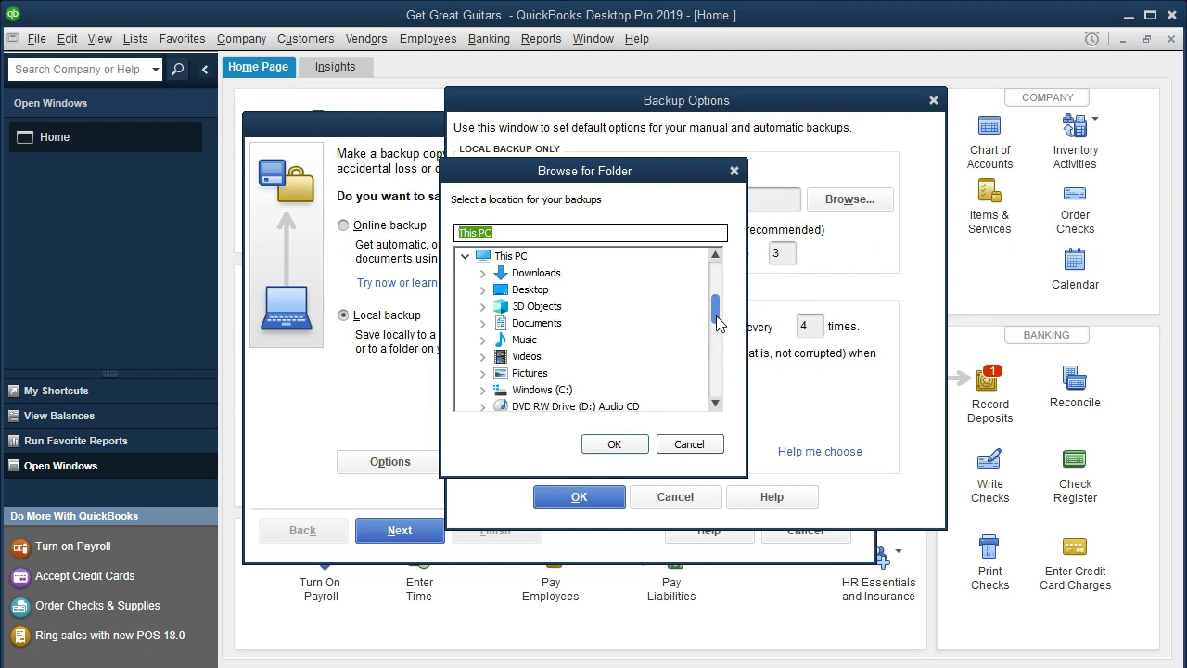
drag(718, 319, 718, 281)
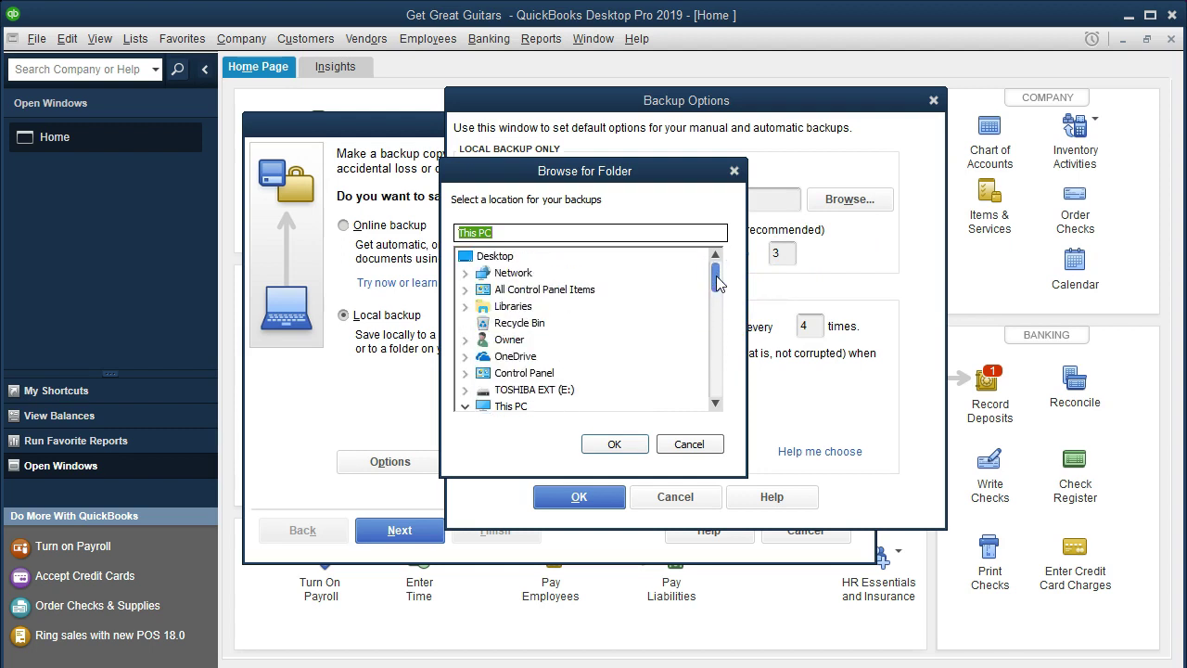
click(464, 405)
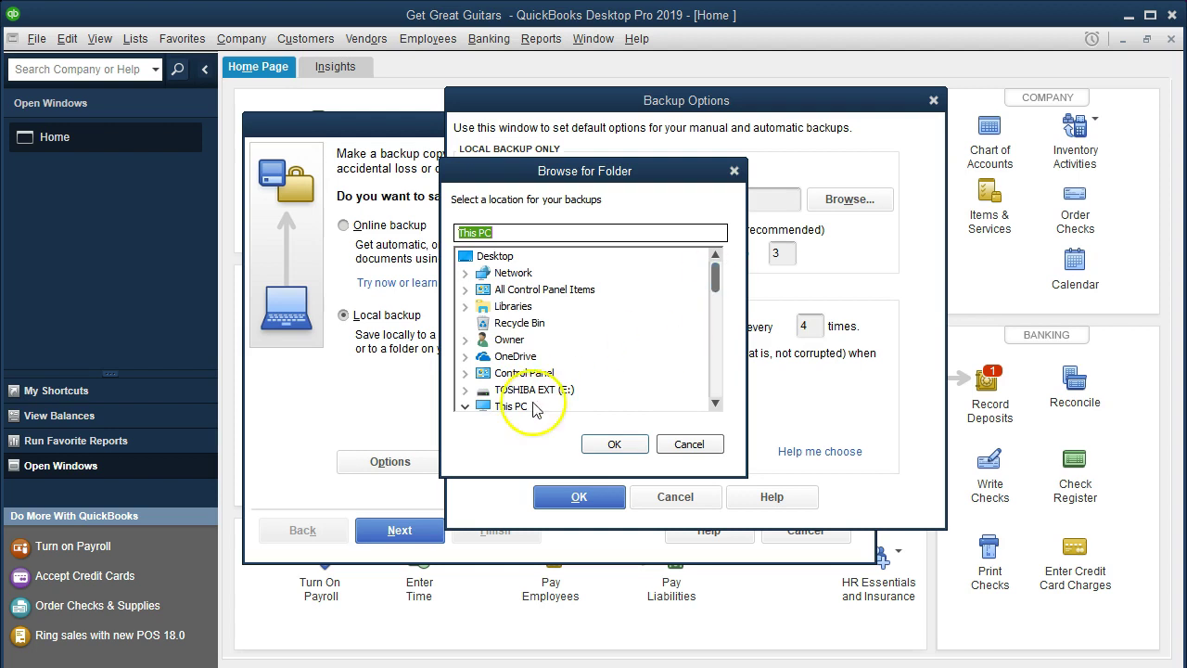
mouse_move(716, 278)
mouse_down()
mouse_move(710, 318)
mouse_move(718, 290)
mouse_up()
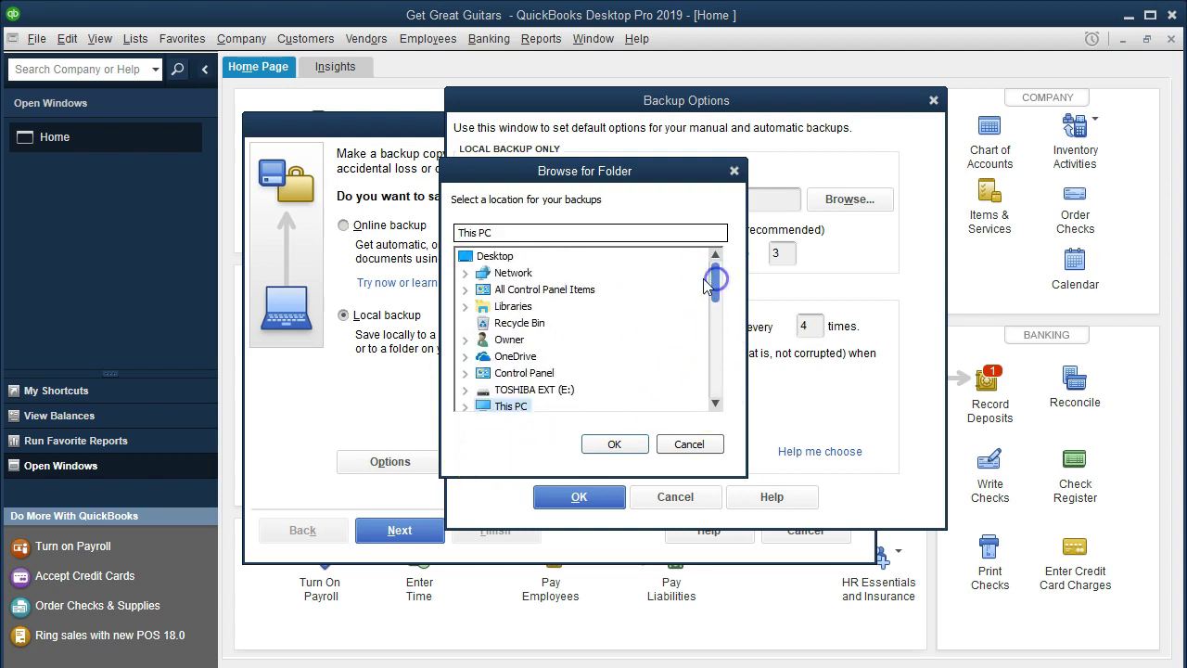
click(513, 298)
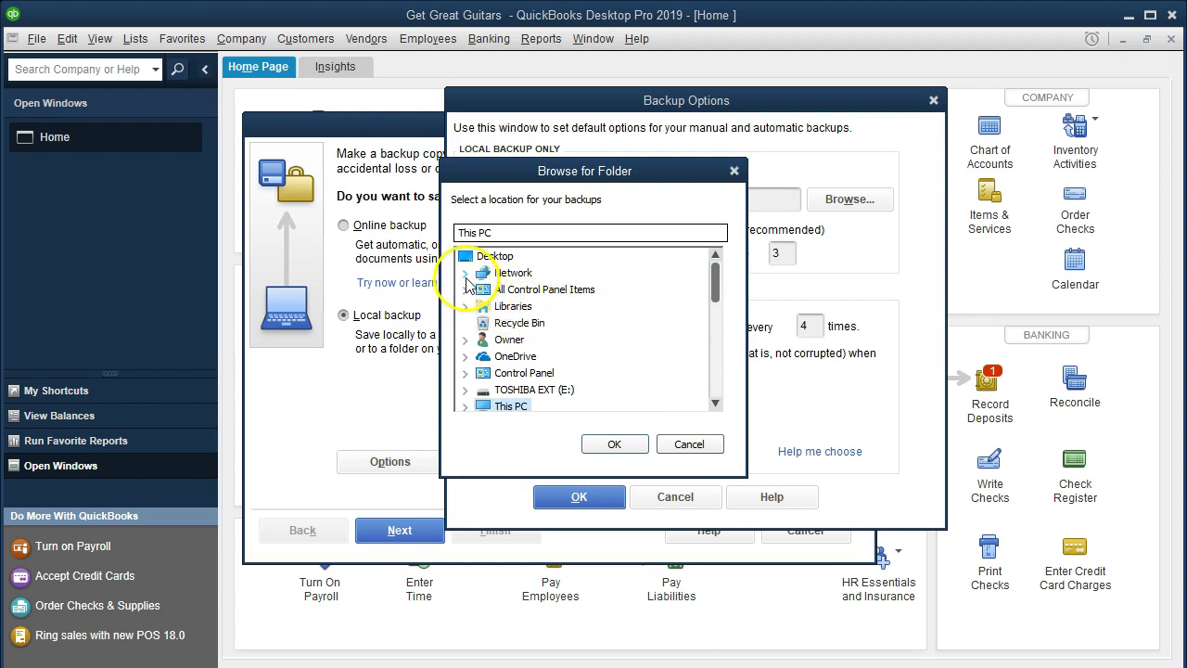
click(716, 403)
click(716, 403)
click(715, 258)
click(715, 257)
click(715, 403)
click(715, 403)
click(715, 403)
click(715, 404)
click(714, 403)
click(715, 403)
click(715, 404)
click(715, 403)
click(714, 403)
click(714, 403)
click(715, 403)
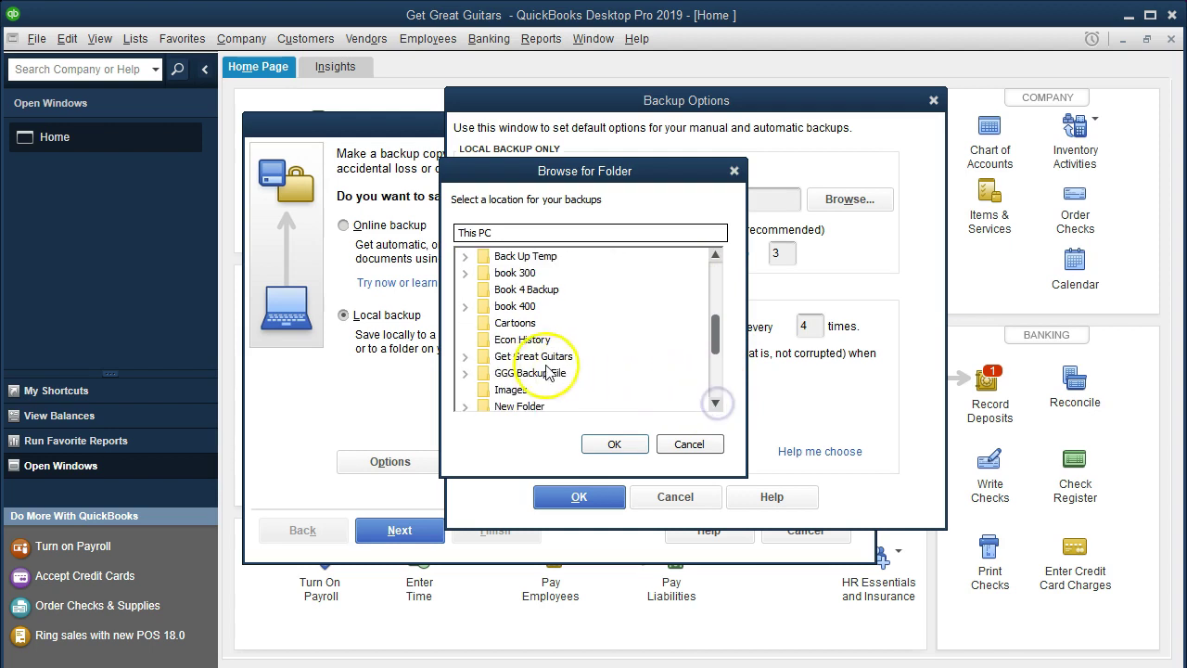
click(488, 358)
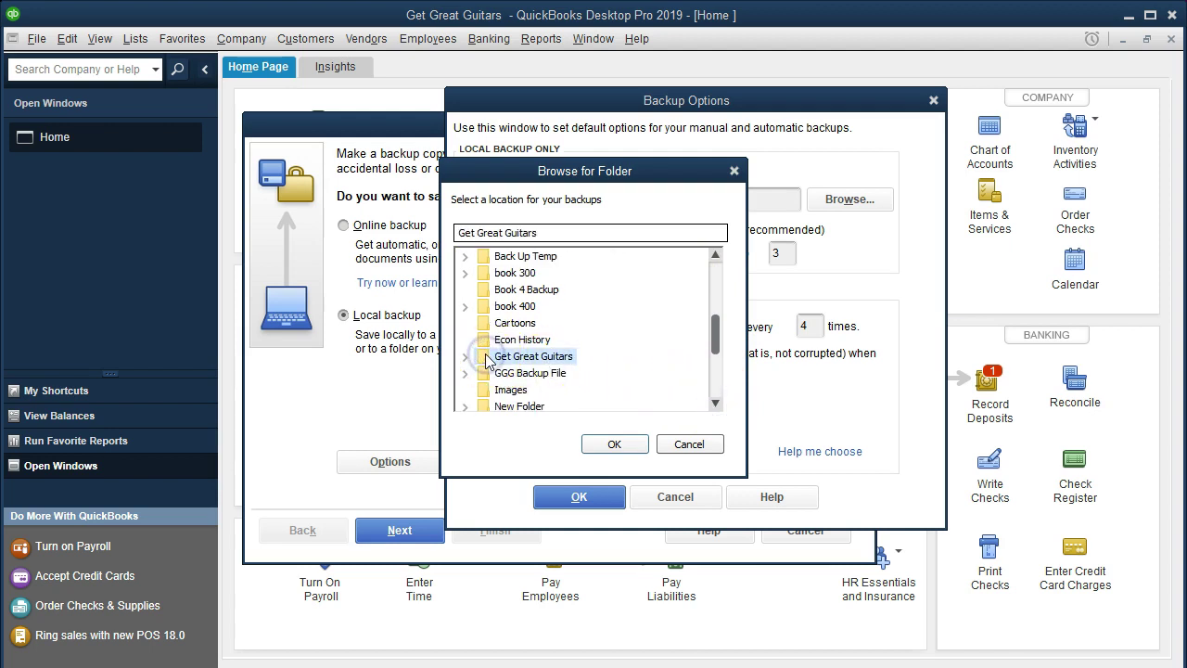
click(465, 357)
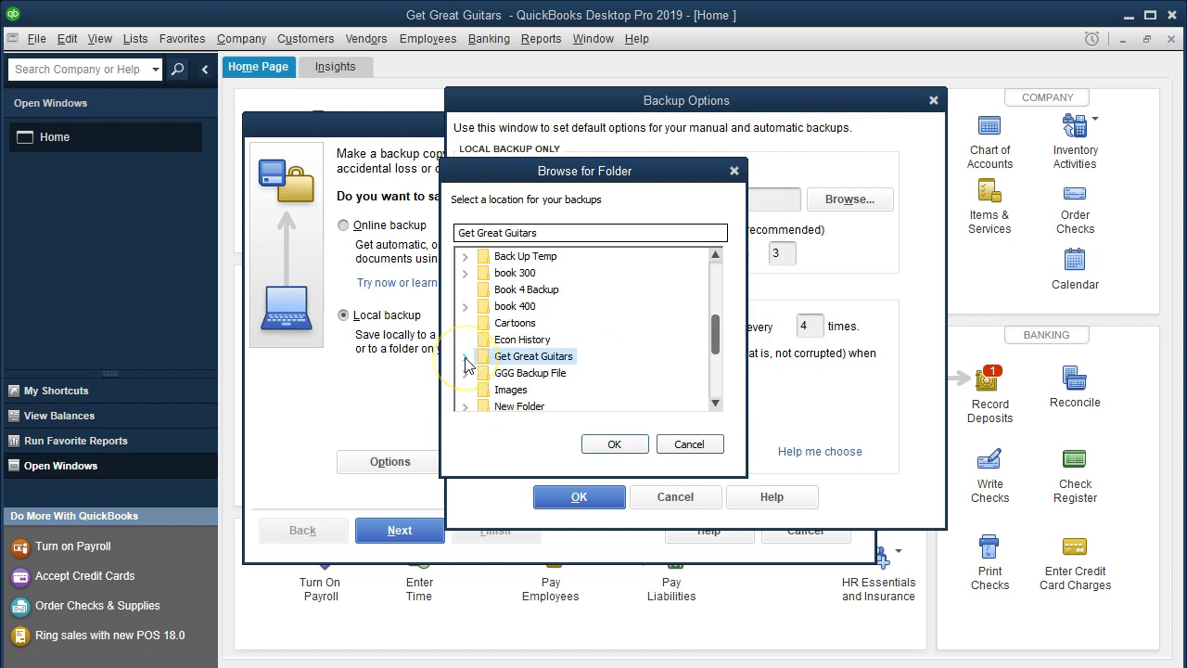
click(465, 360)
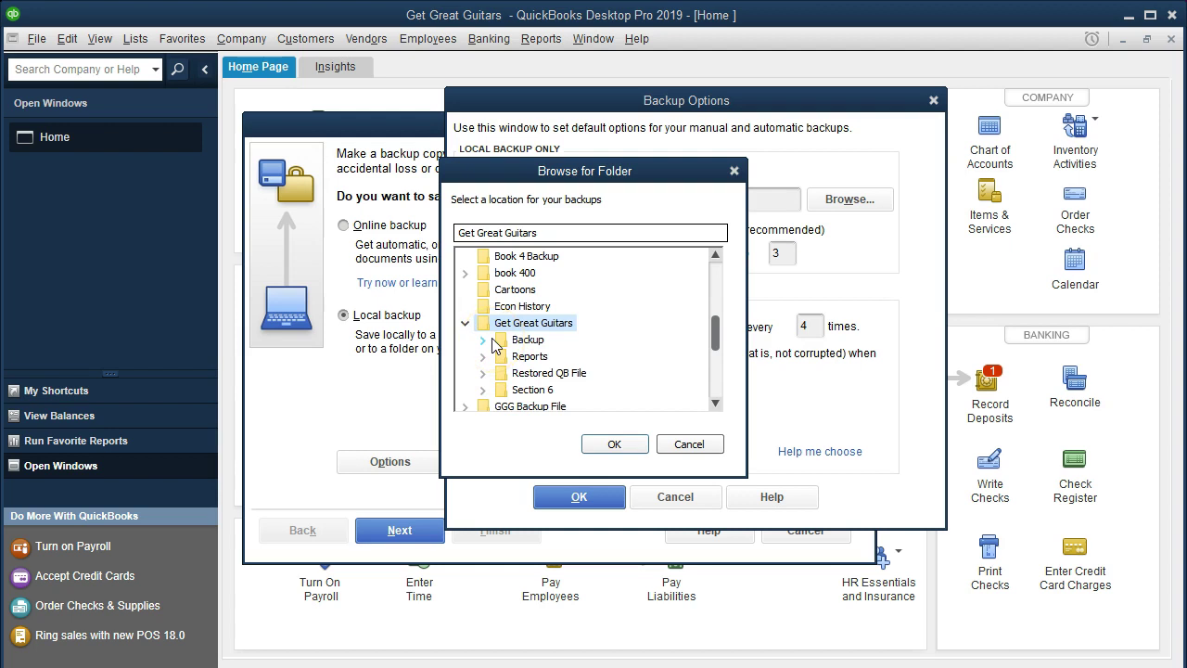
- Choose the Section 1 folder inside the Backup folder as the location for the backup copies
click(522, 343)
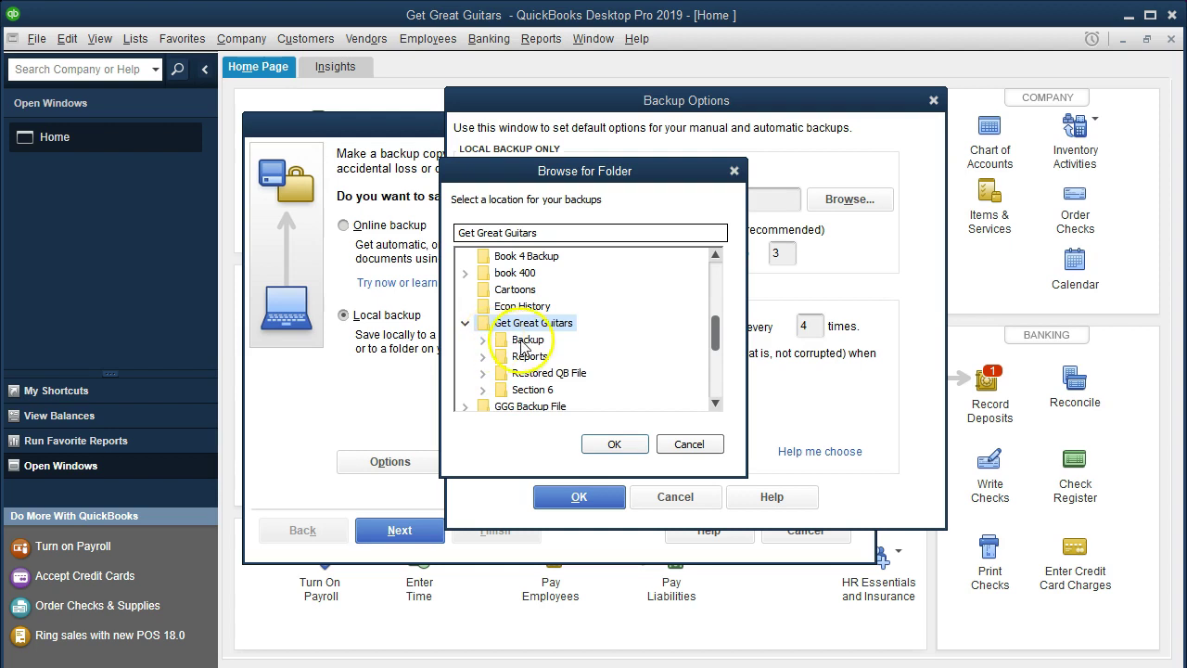
click(482, 340)
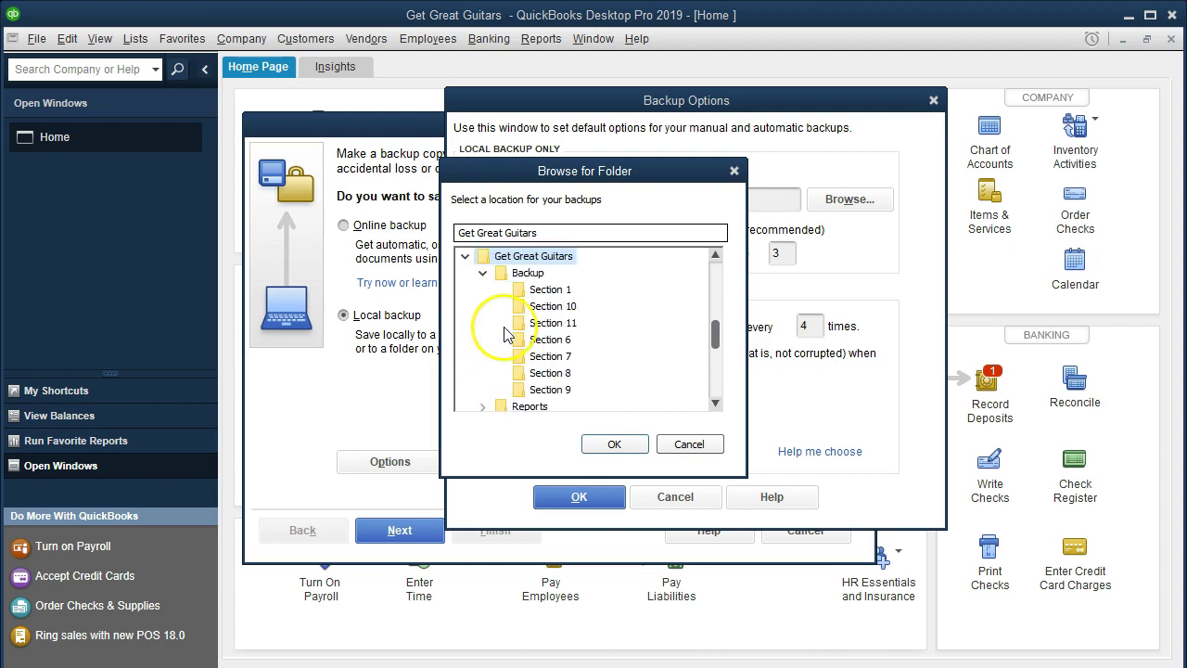
click(525, 291)
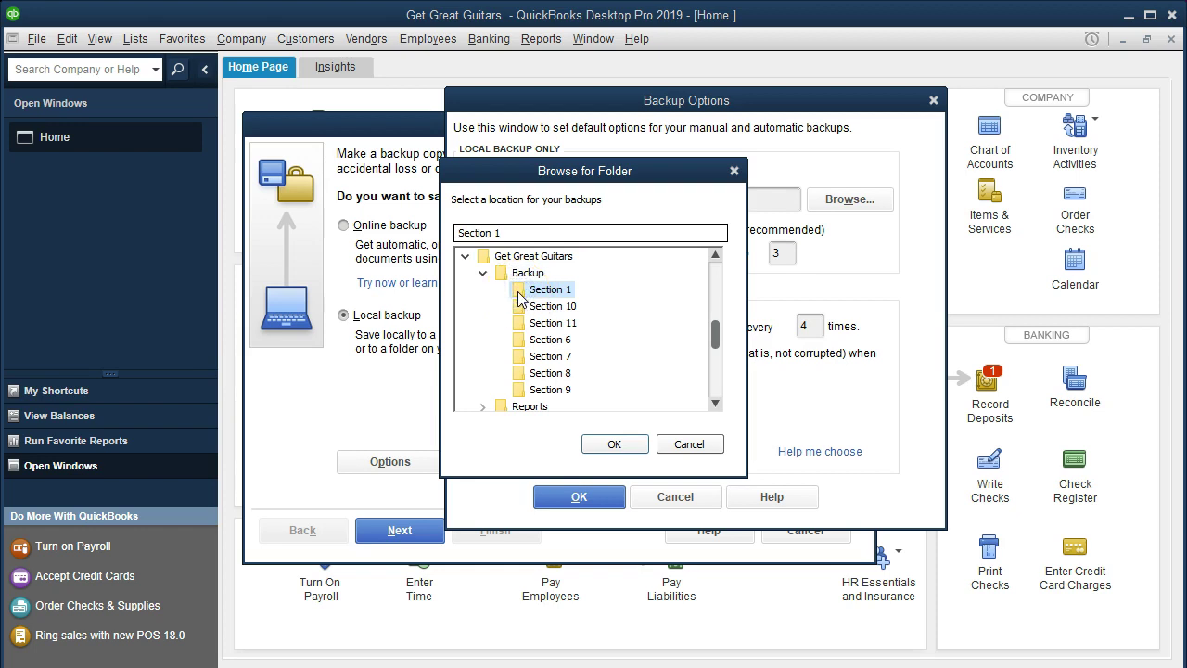
click(519, 297)
click(536, 292)
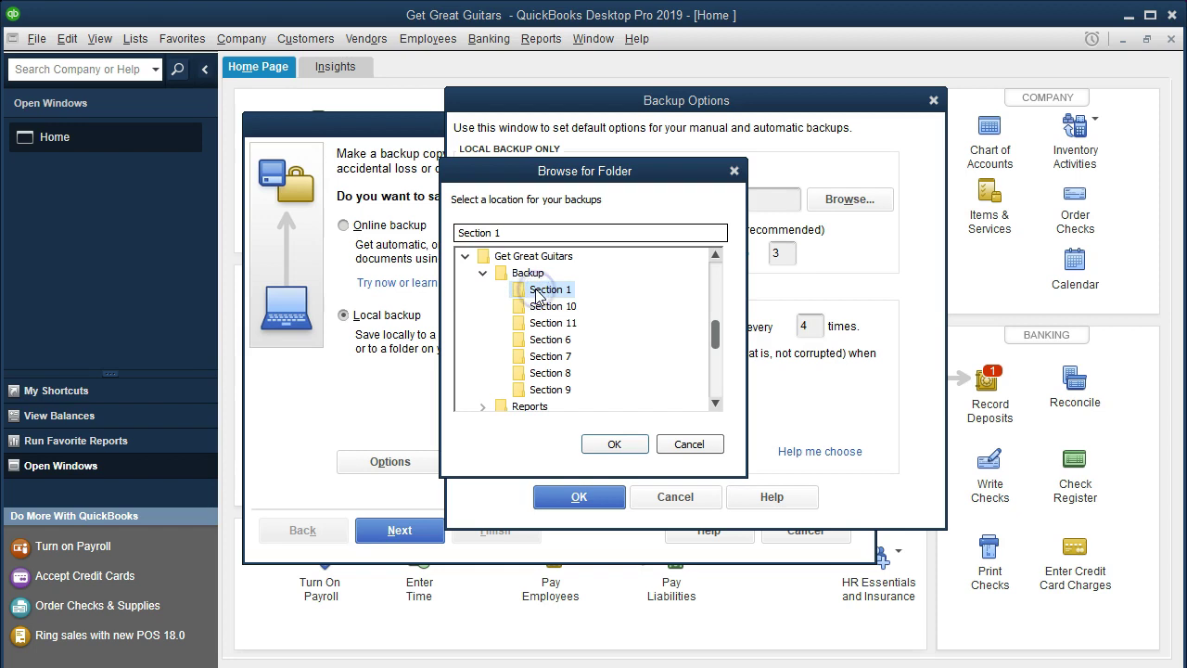
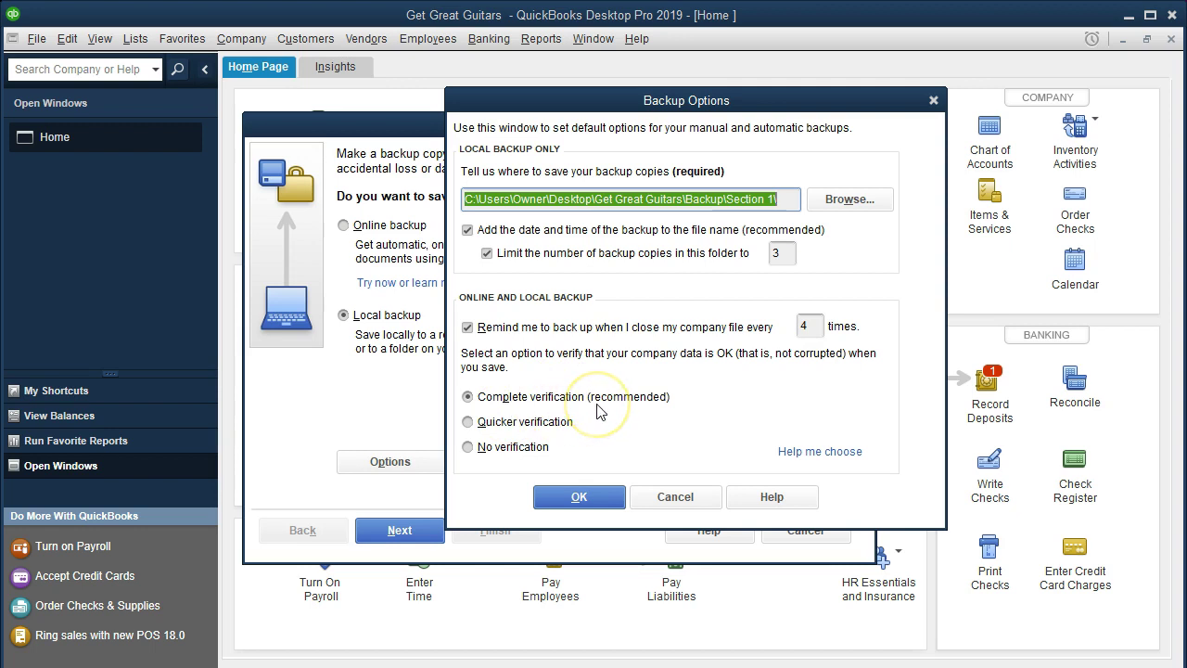
- Accept the backup options with the same-drive Section 1 location and proceed with saving the backup copy now
click(580, 496)
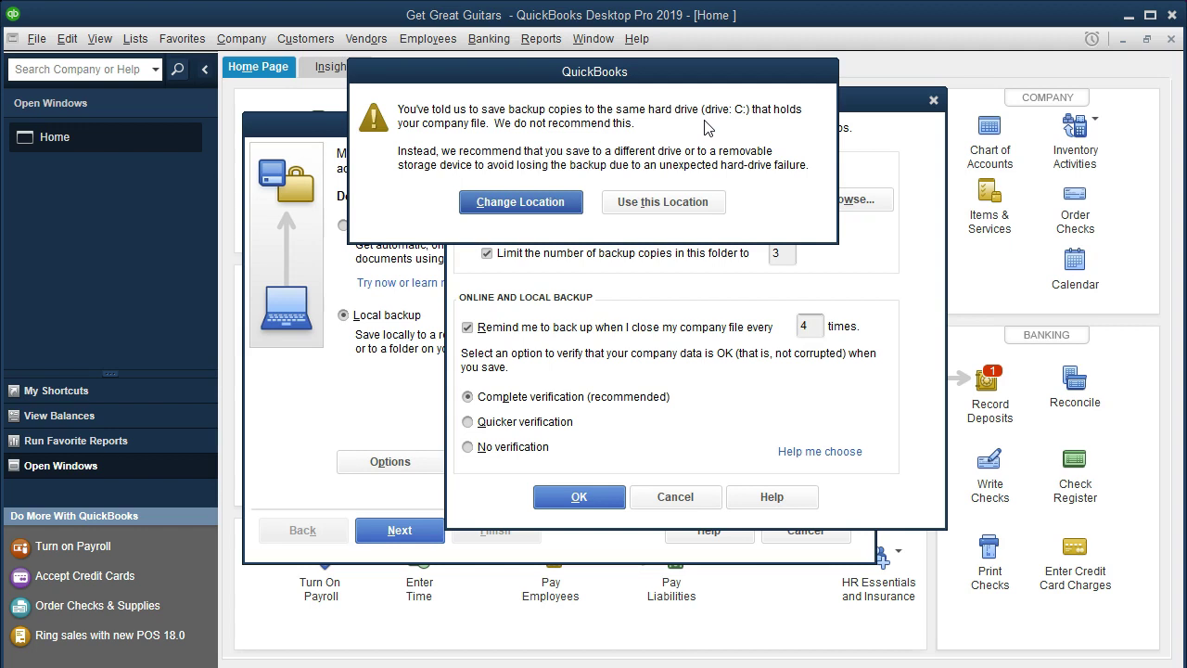
click(652, 206)
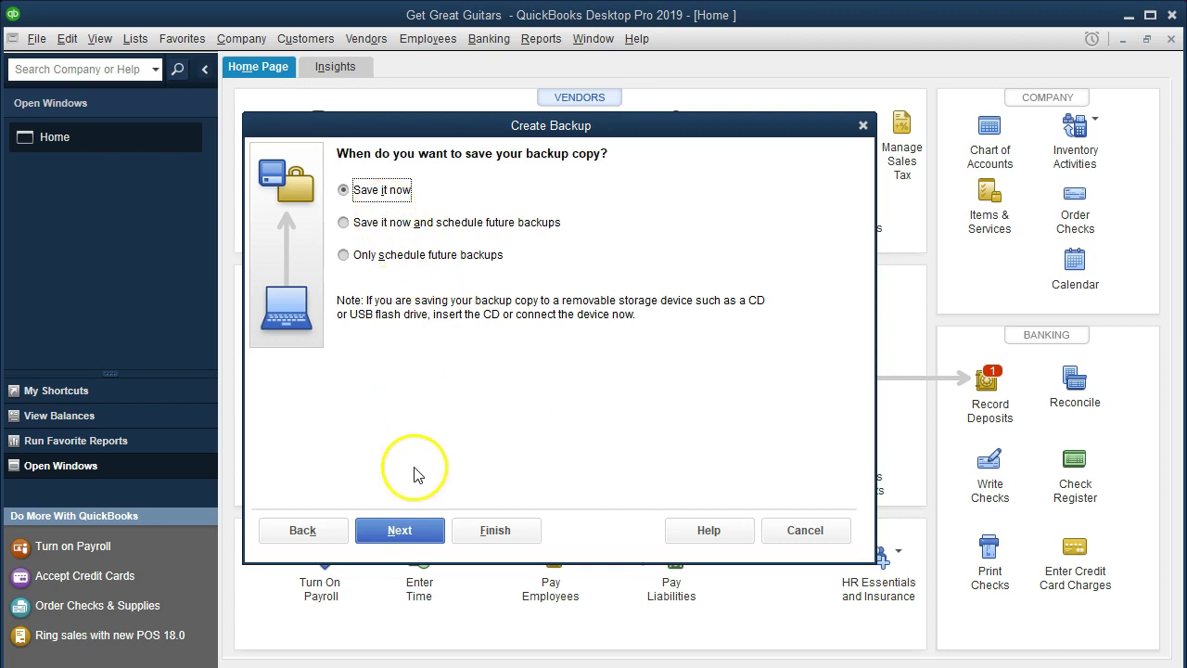
click(415, 532)
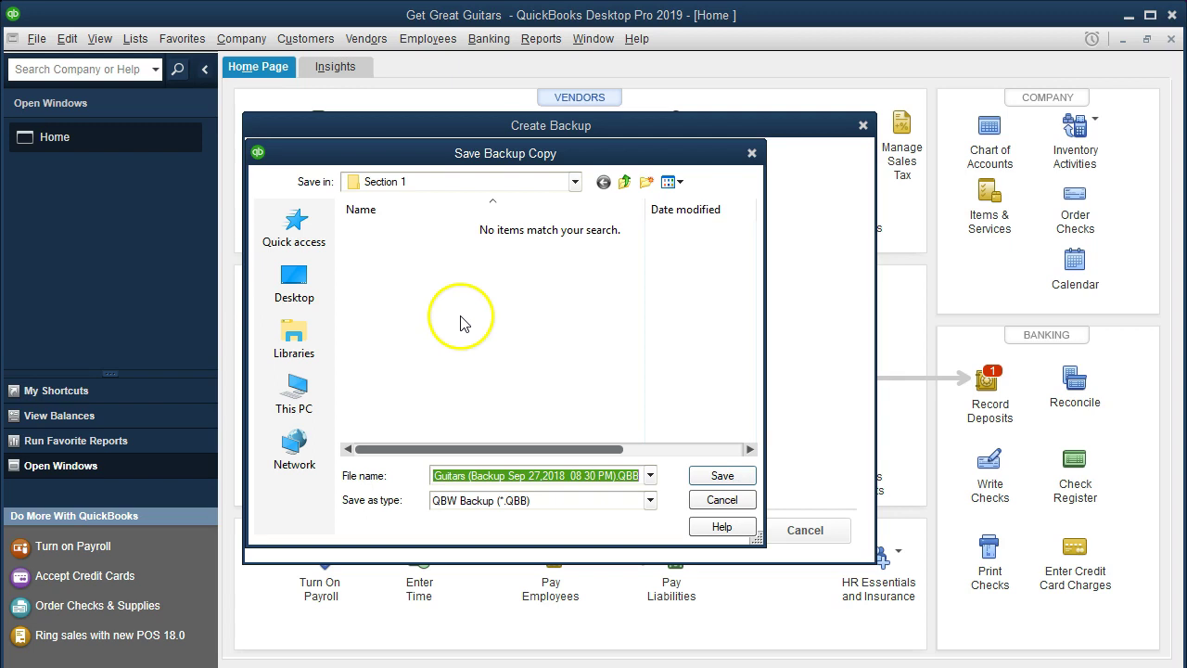
- Check the folder path of the backup save location and keep Section 1 inside Get Great Guitars\Backup
click(575, 182)
click(575, 201)
click(575, 201)
click(575, 201)
click(575, 201)
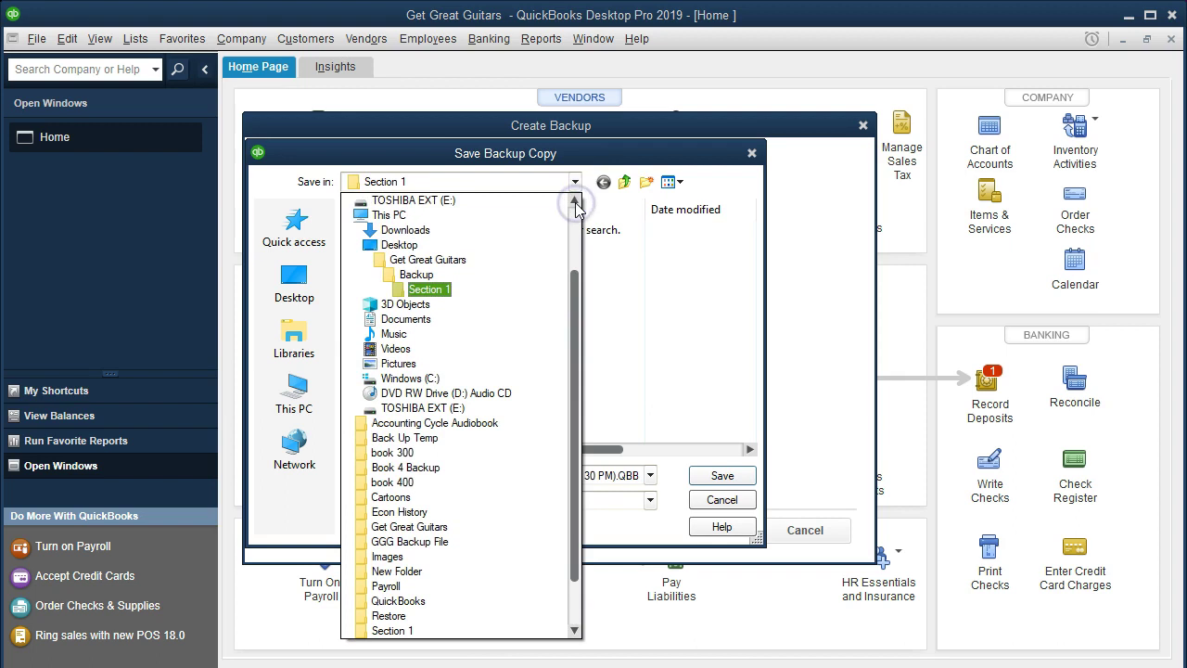
click(535, 290)
click(533, 291)
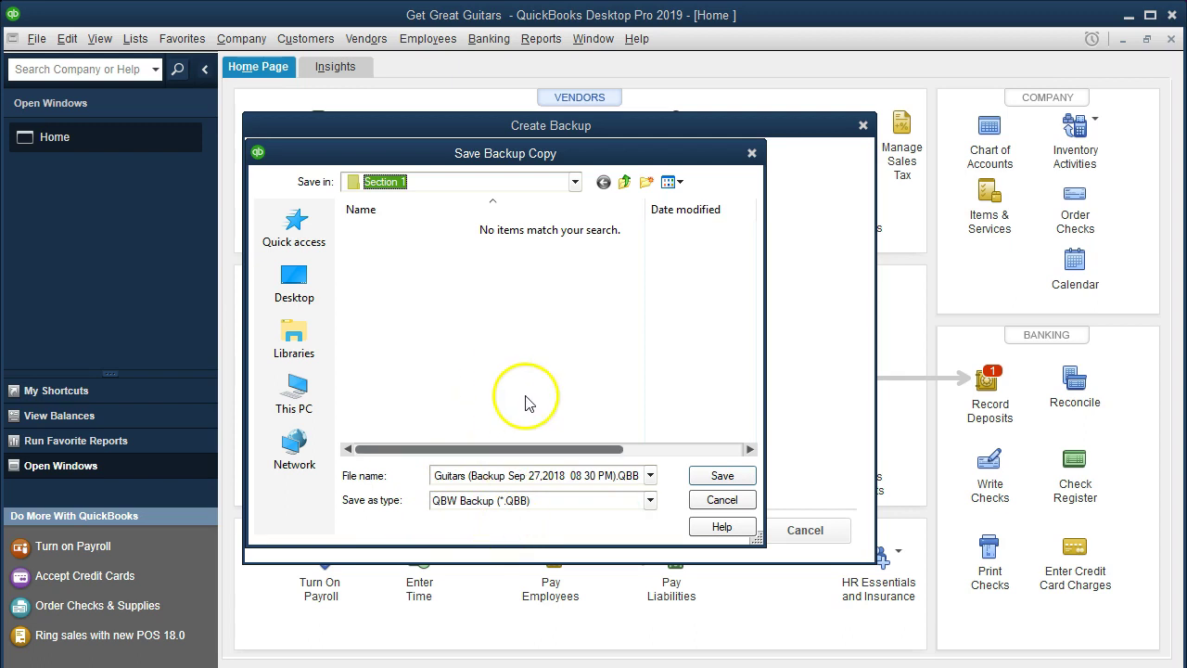
- Review the backup file name from beginning to end and save the backup copy in the Section 1 folder
click(480, 475)
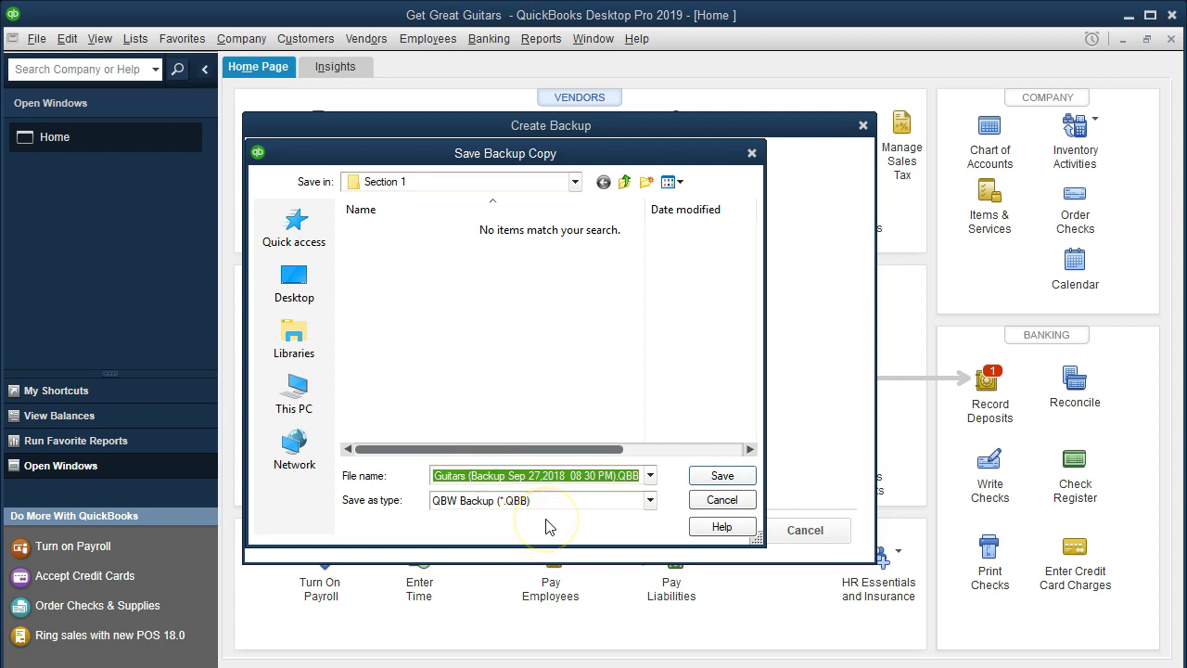
key(End)
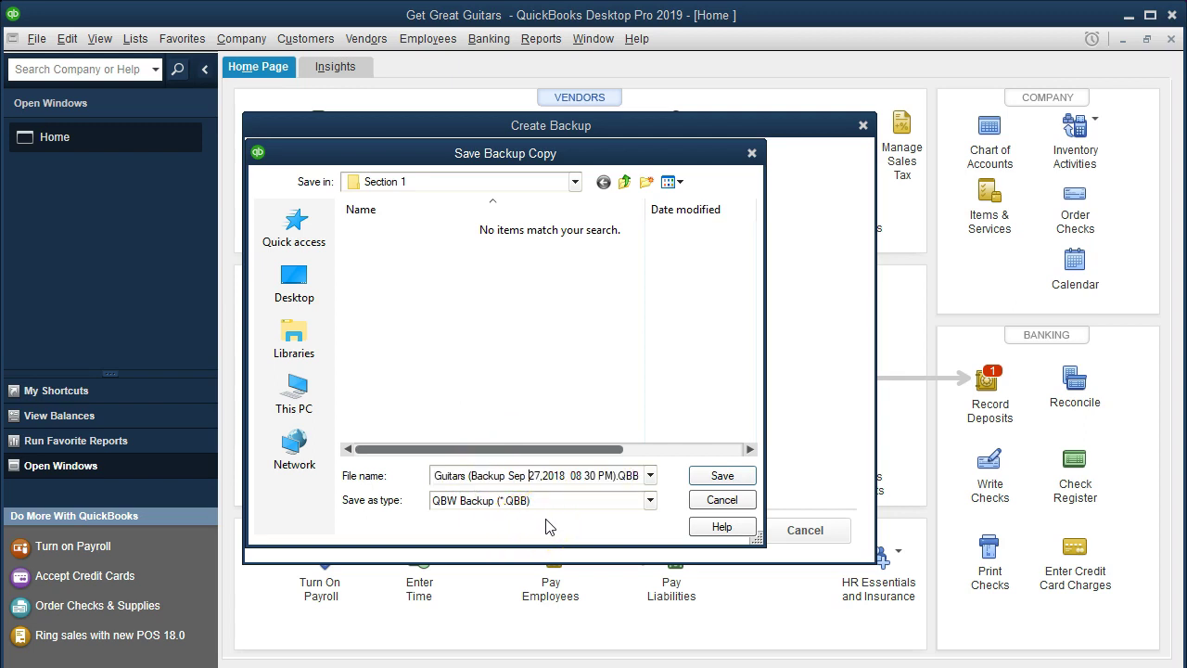
key(Home)
text(6.05)
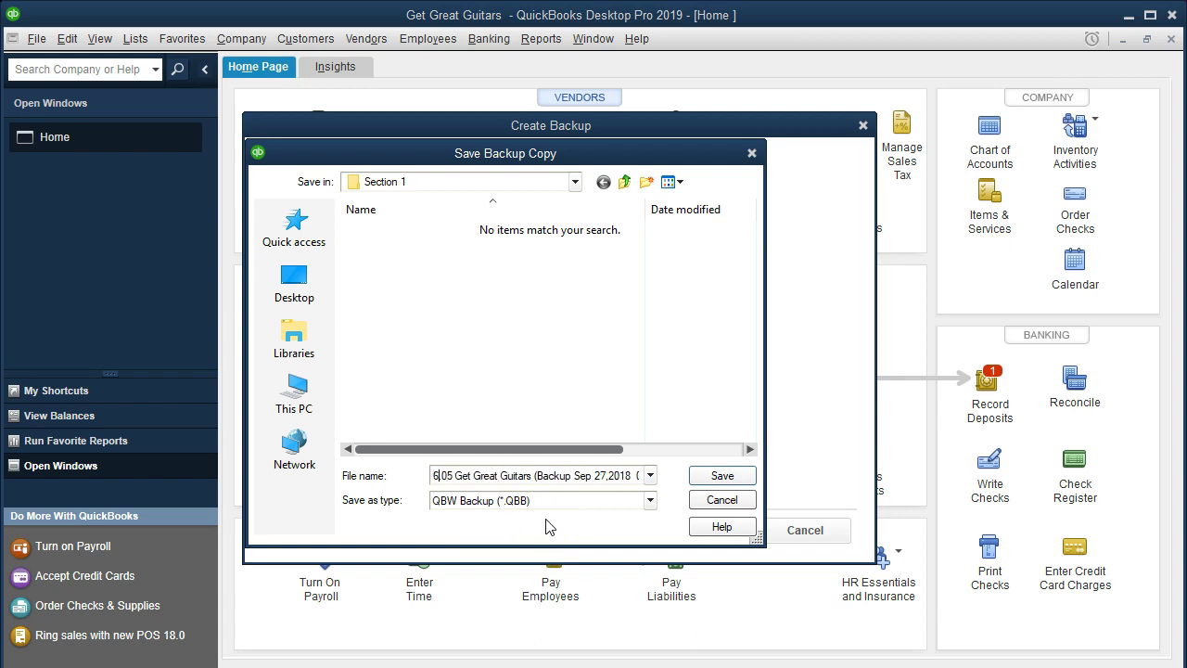
key(Right)
key(Right)
key(Right)
key(Right)
key(Right)
key(Right)
key(Right)
key(Right)
key(Right)
key(Right)
key(Right)
key(Right)
key(Right)
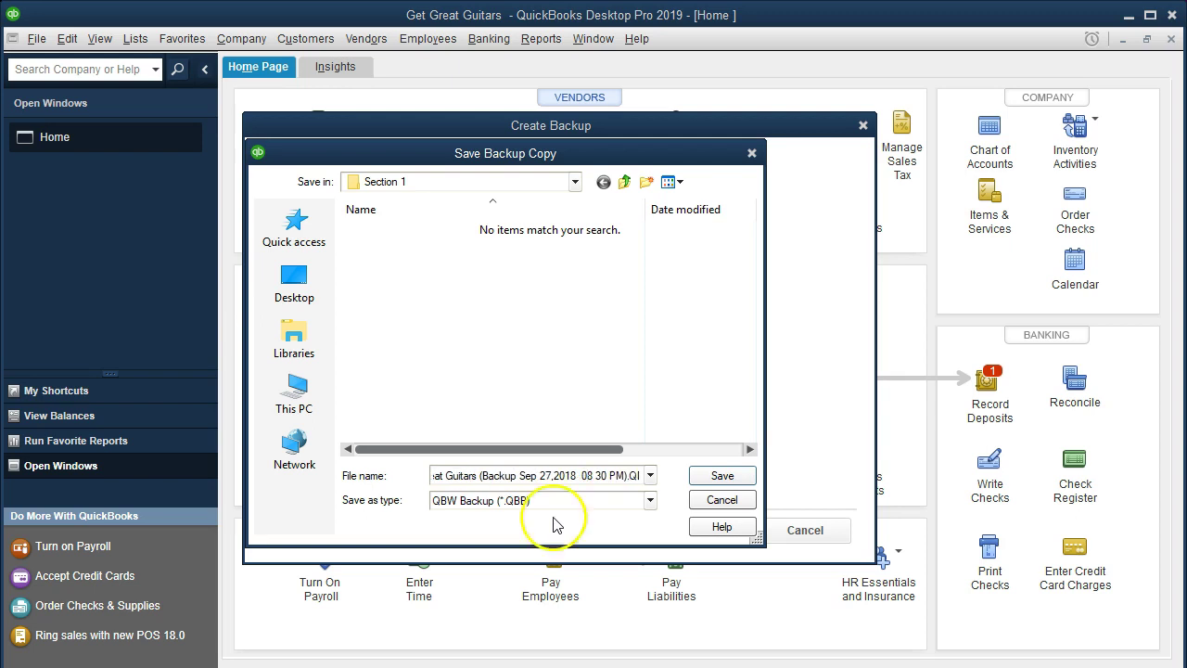
click(721, 476)
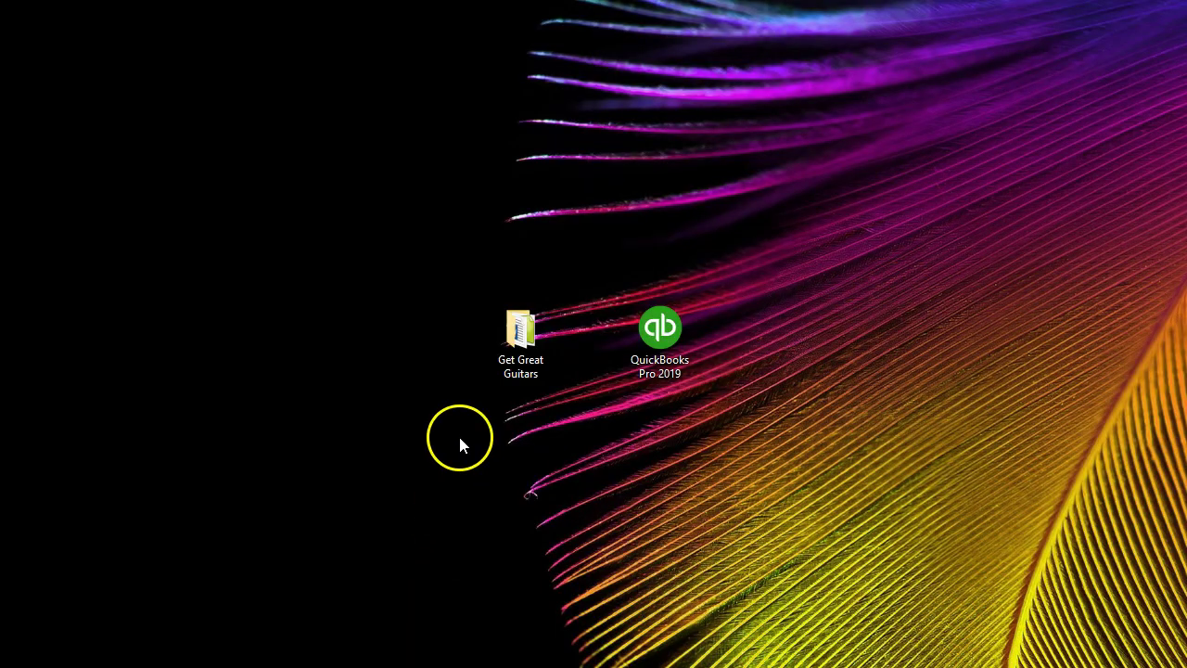
- Open the Get Great Guitars folder on the desktop and view the Section 1 folder inside Restored QB File
double_click(509, 350)
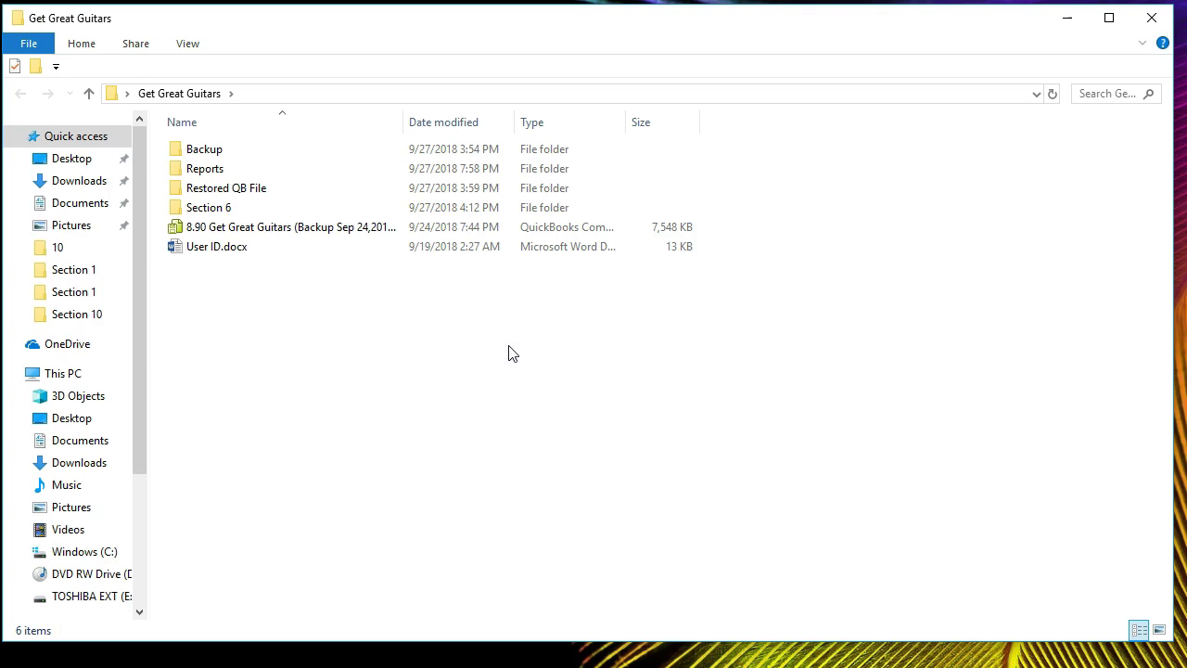
click(220, 192)
double_click(220, 192)
double_click(207, 151)
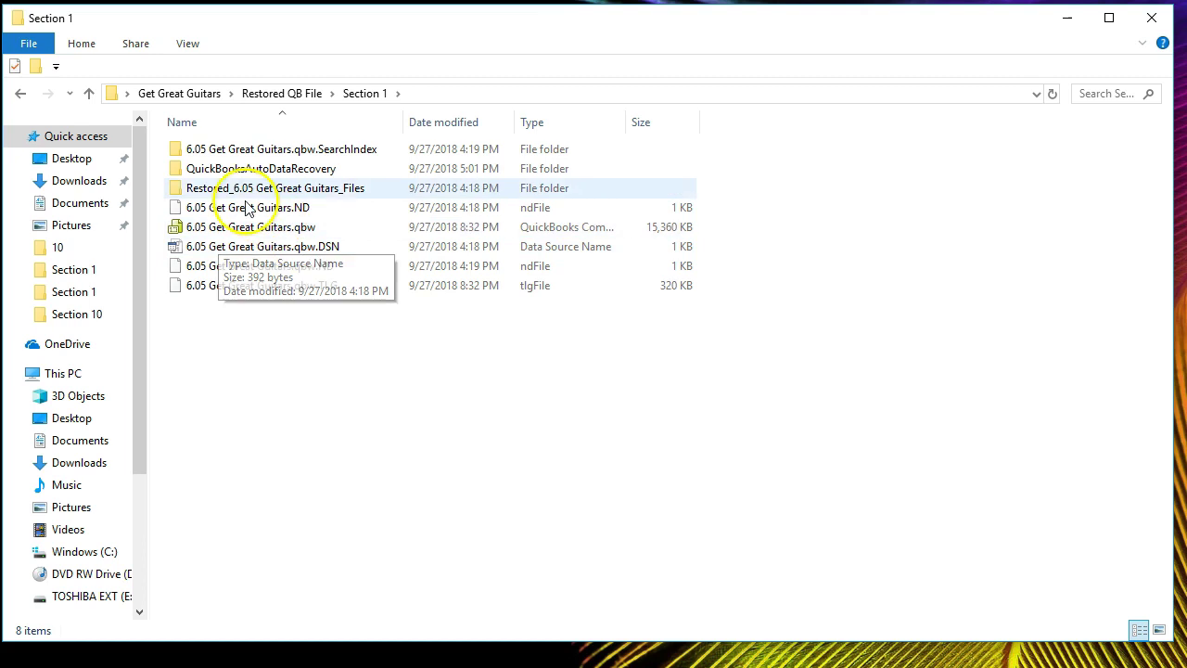
- Go back to the Get Great Guitars folder and examine the new QBB backup file in Backup\Section 1
click(171, 97)
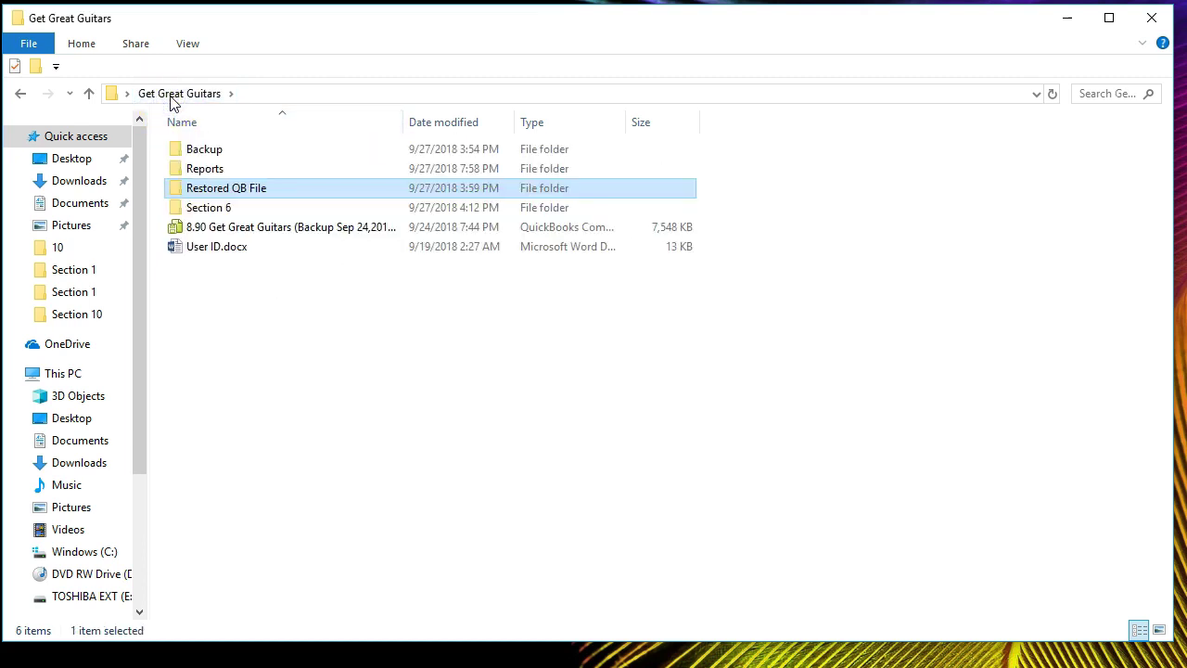
double_click(223, 153)
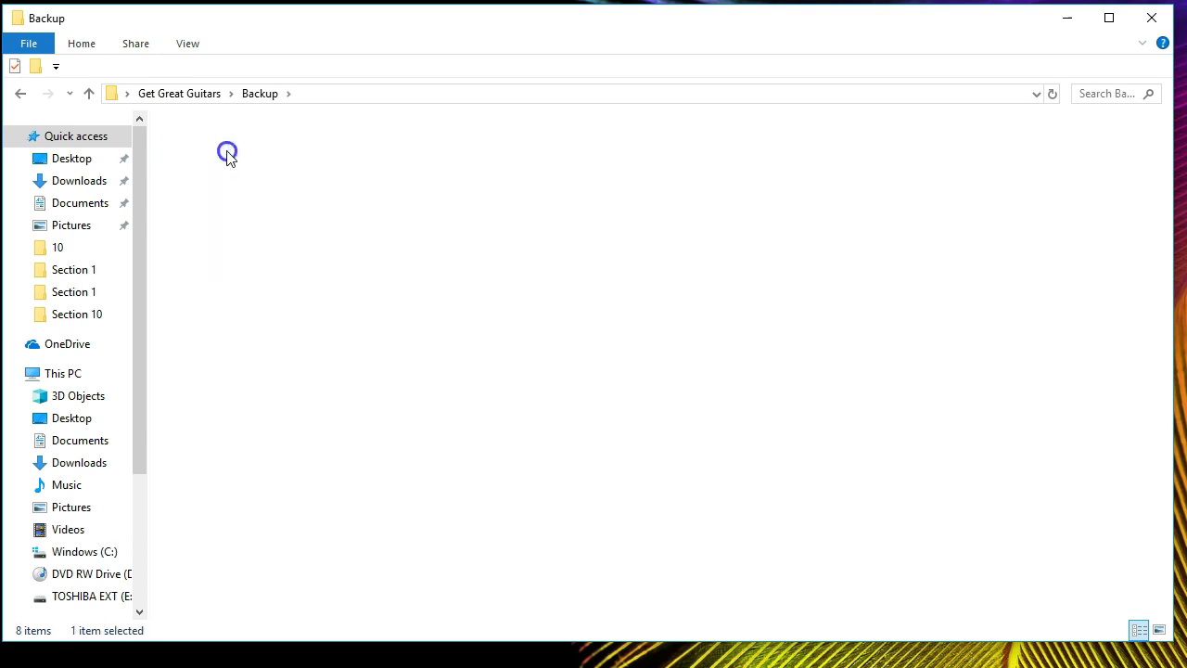
double_click(227, 153)
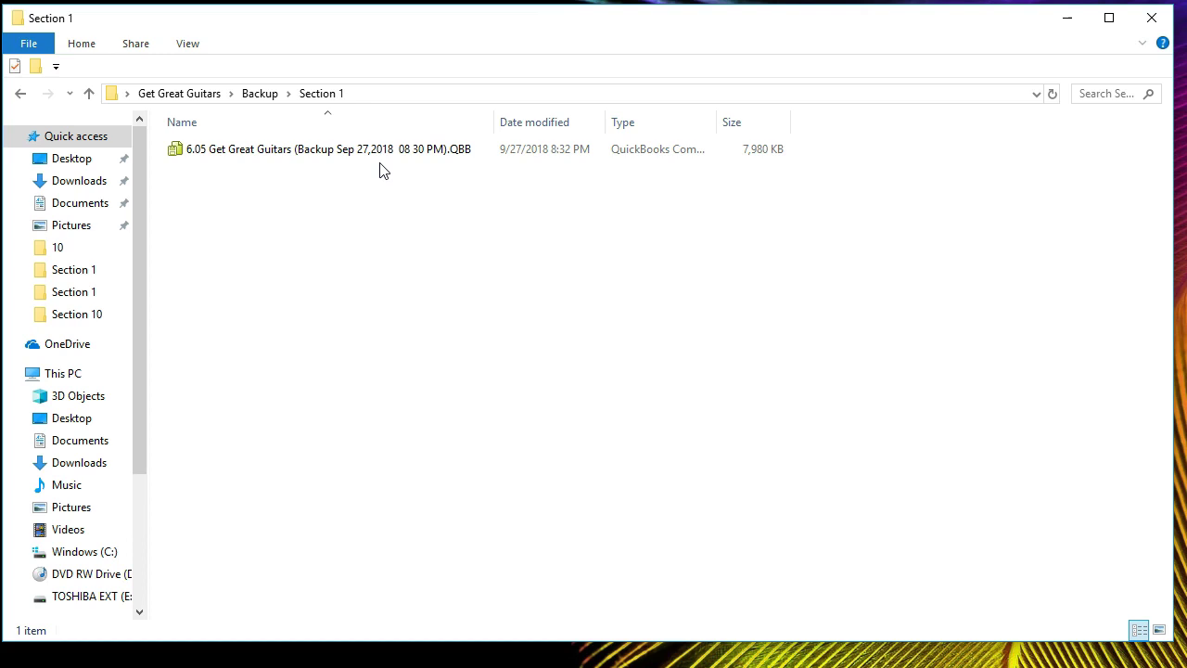
click(278, 195)
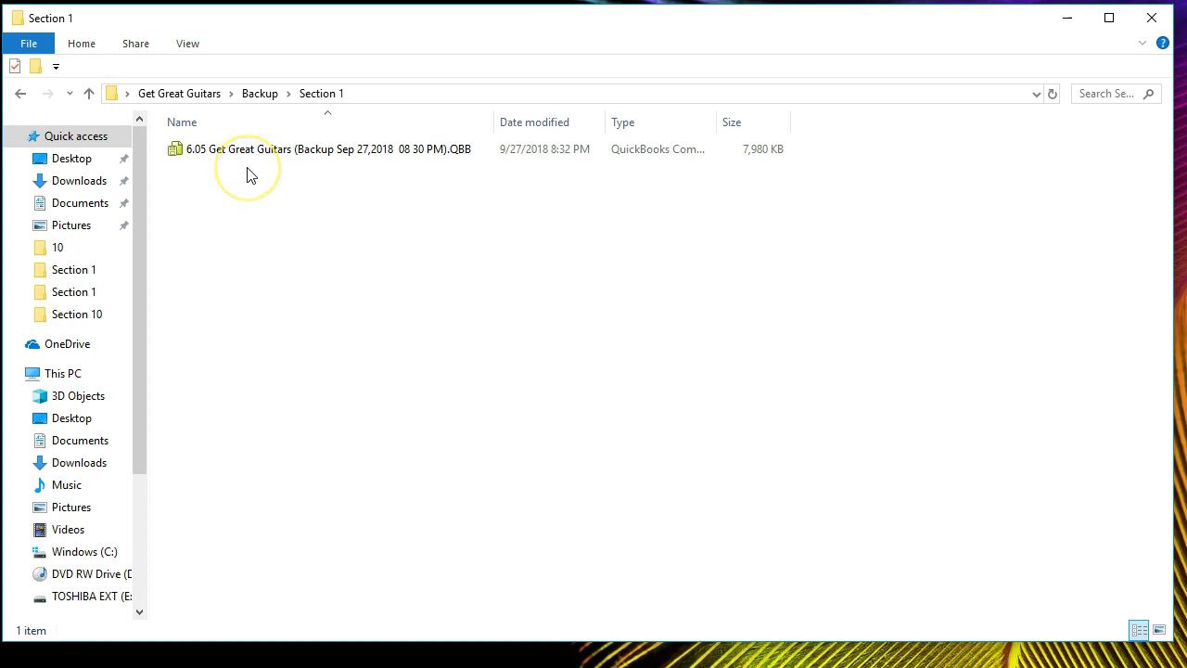
click(213, 156)
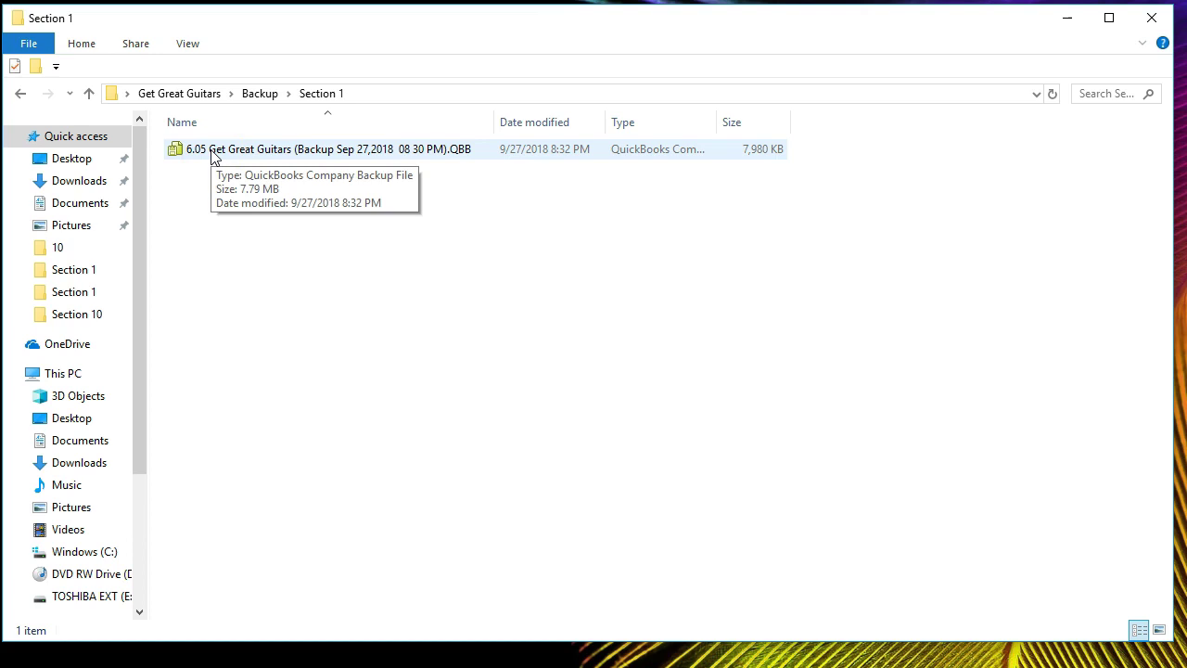
click(408, 177)
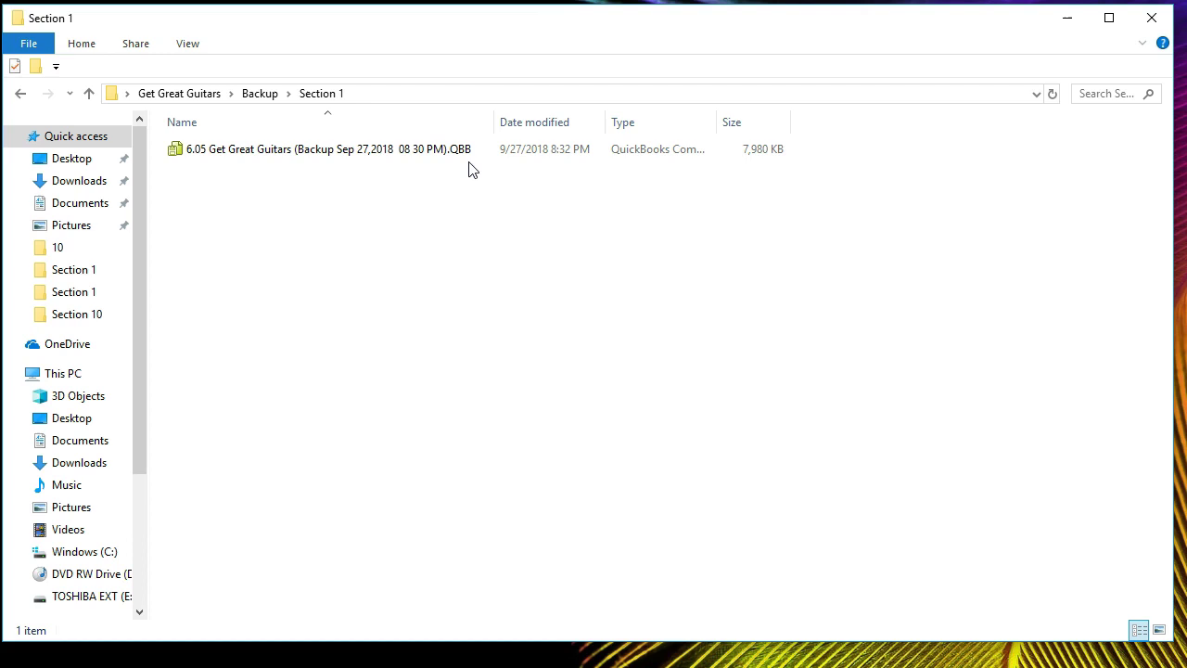
click(326, 159)
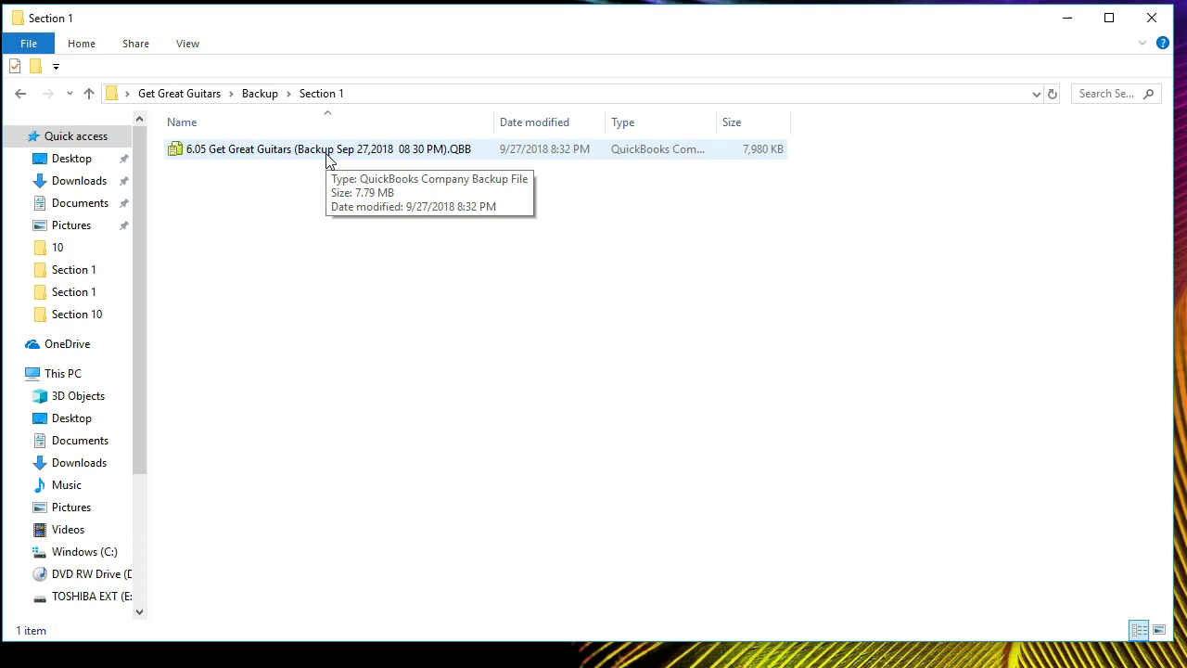
click(292, 188)
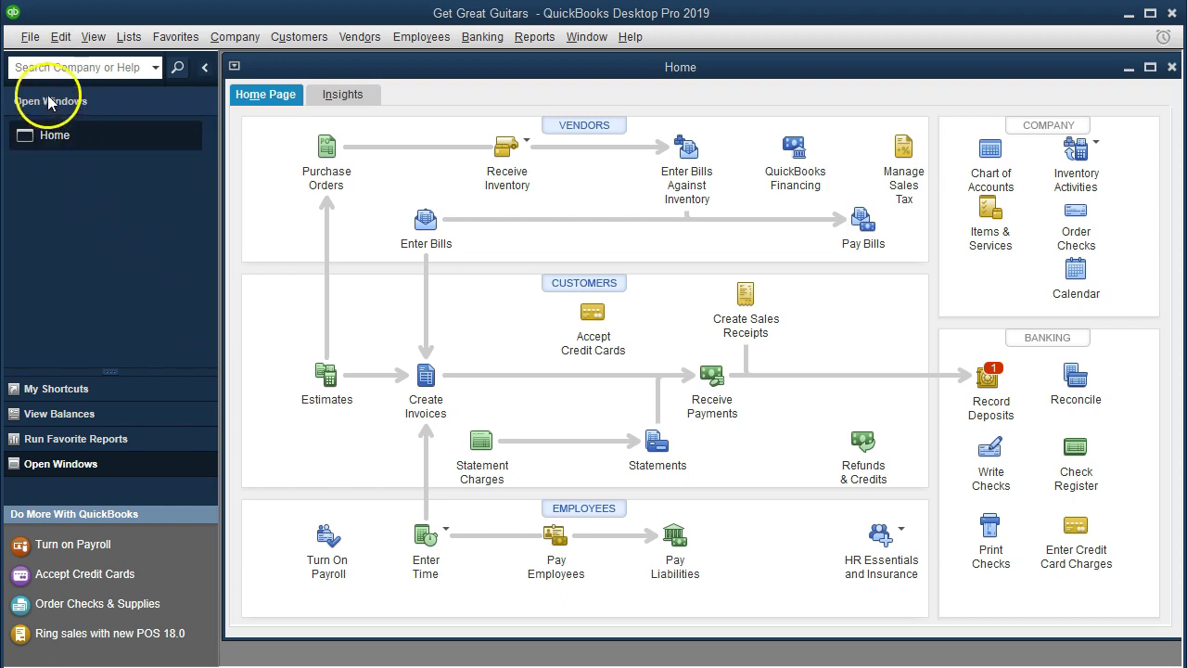
- Start another local backup in QuickBooks and choose to only schedule future backups
click(29, 38)
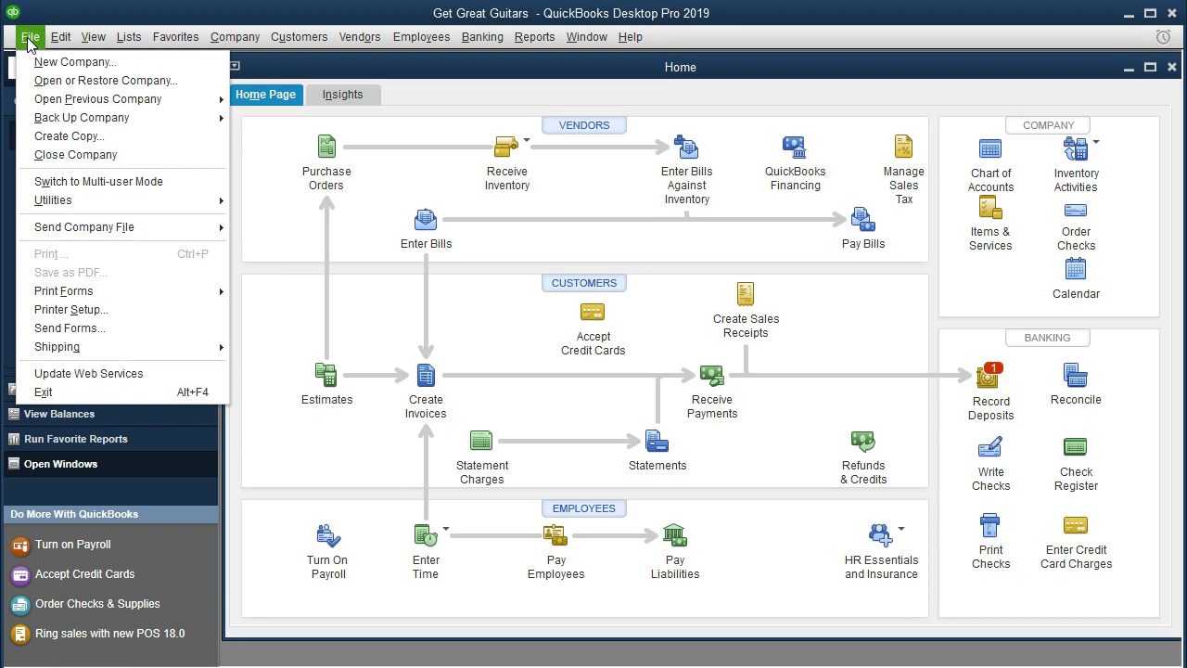
mouse_move(46, 120)
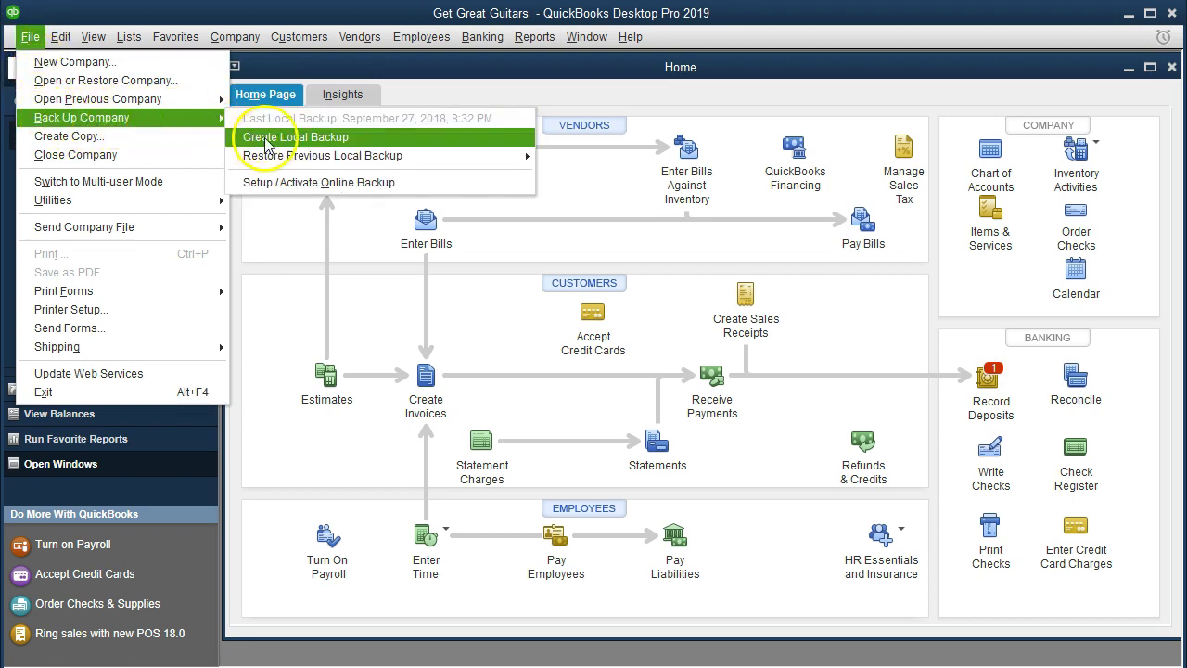
click(361, 138)
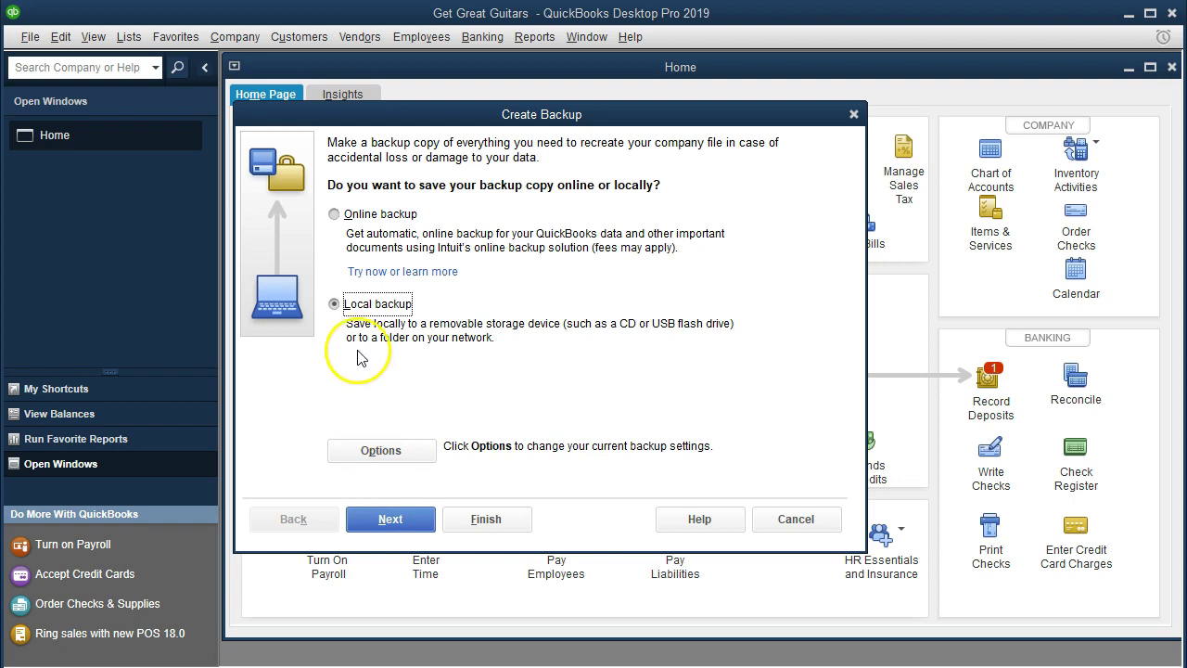
click(391, 519)
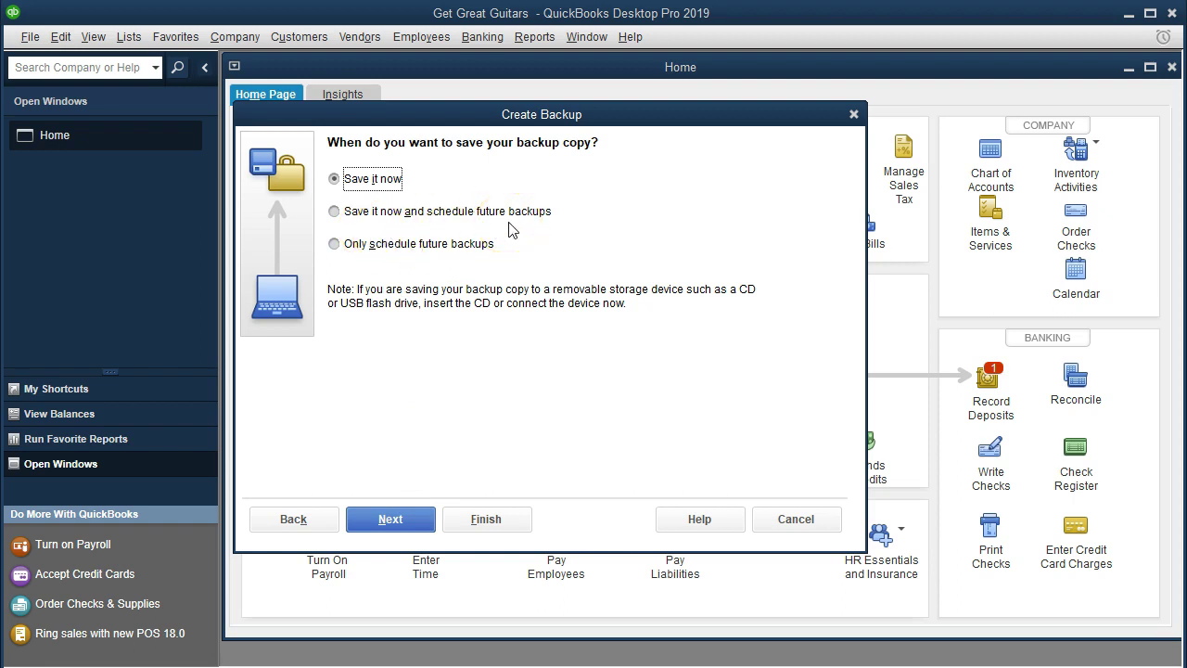
click(334, 243)
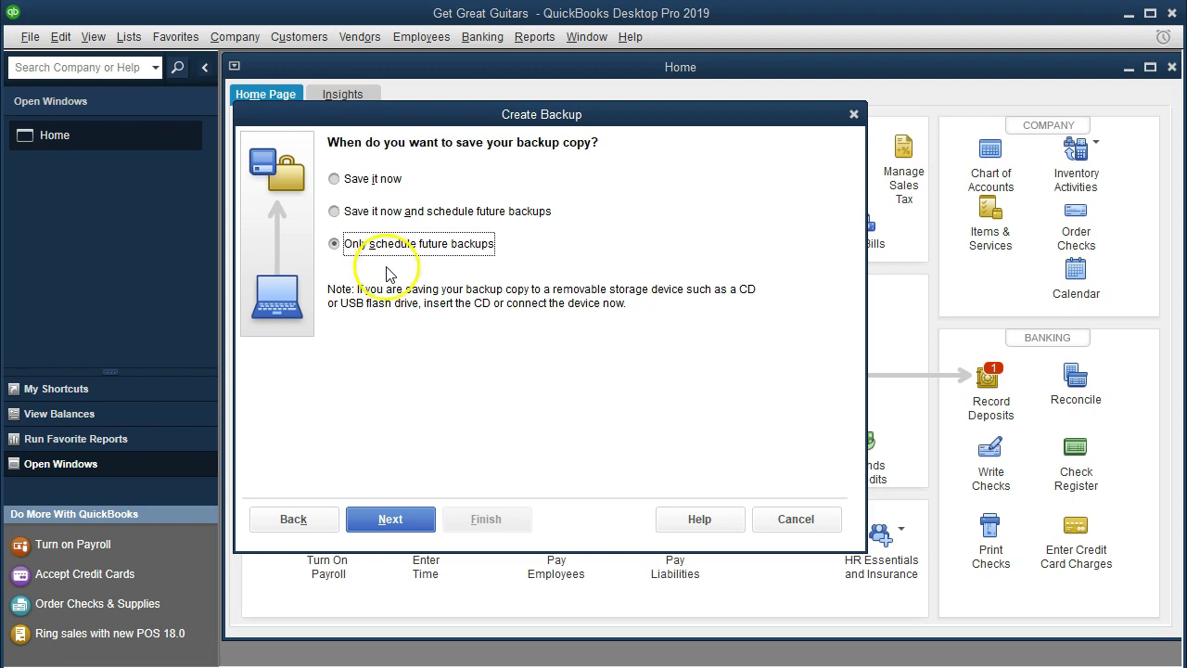
click(423, 536)
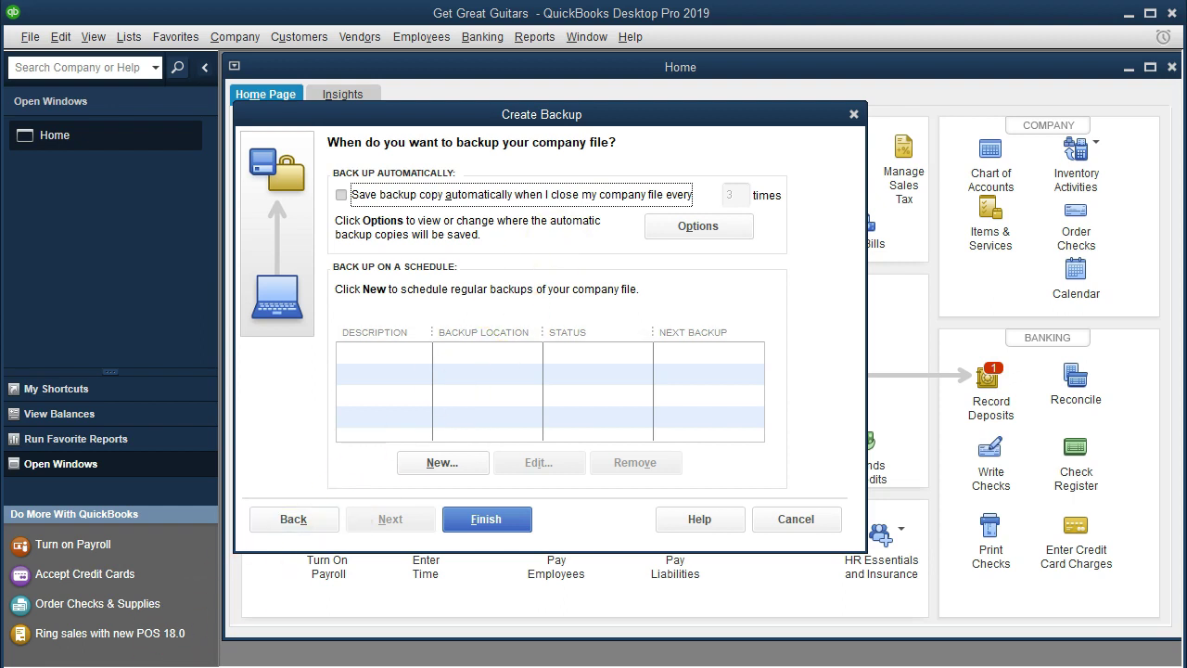
- Try the option to save a backup automatically every 3 times the company file is closed, viewing its backup options
key(Tab)
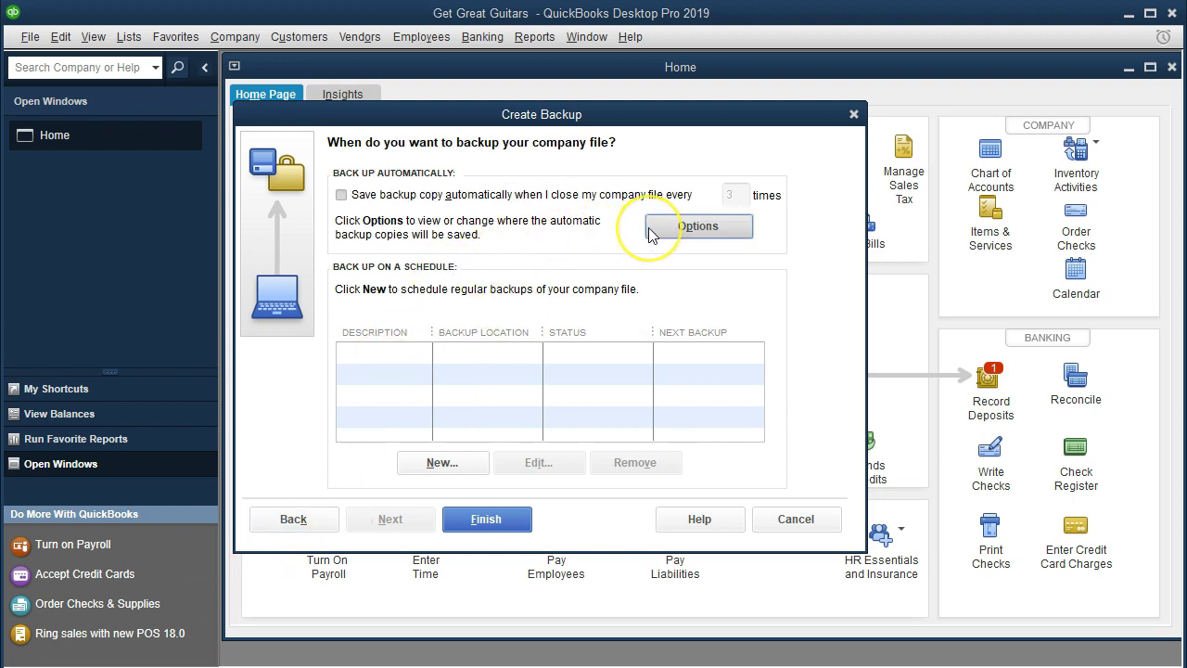
click(340, 195)
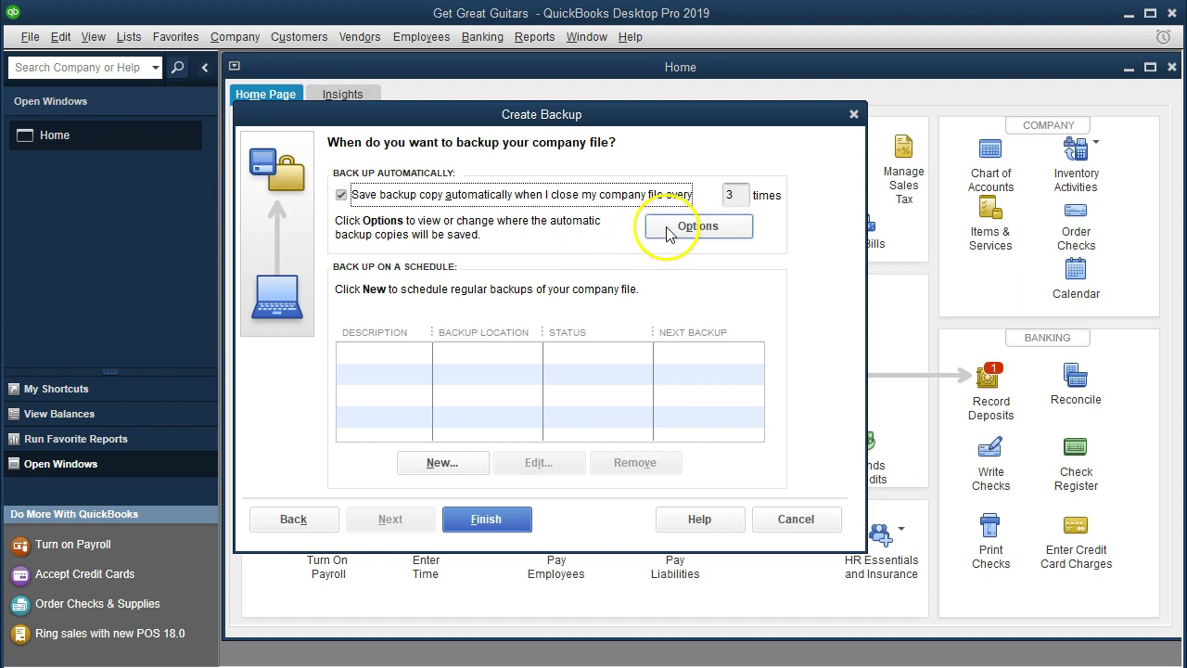
click(697, 227)
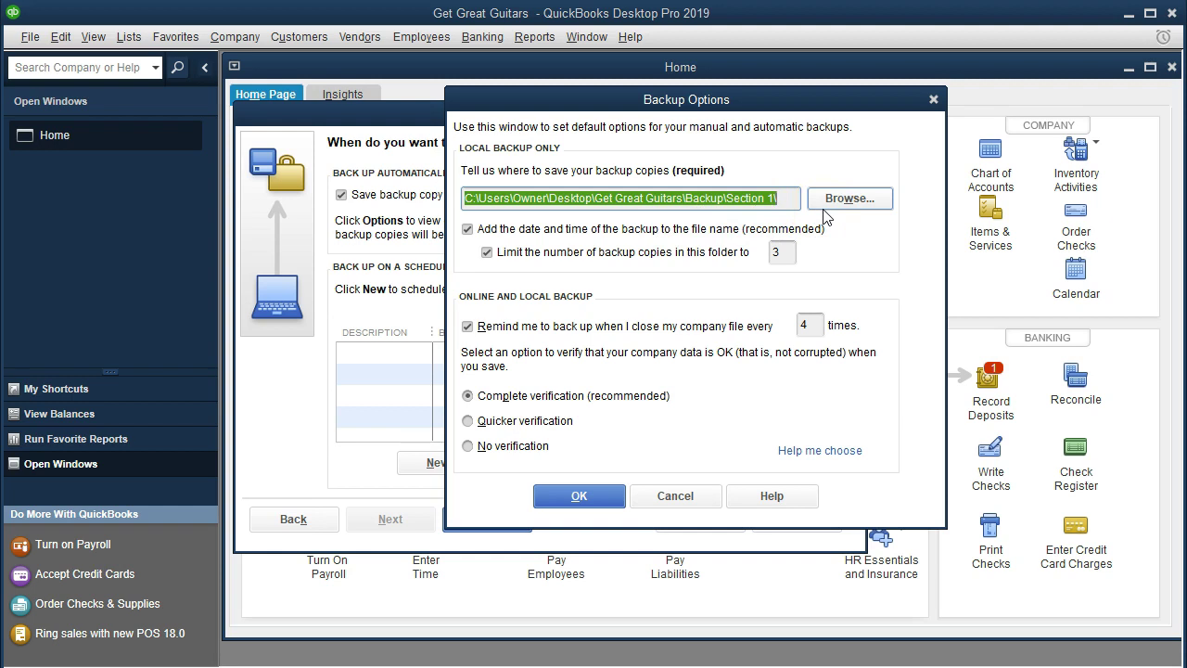
click(932, 100)
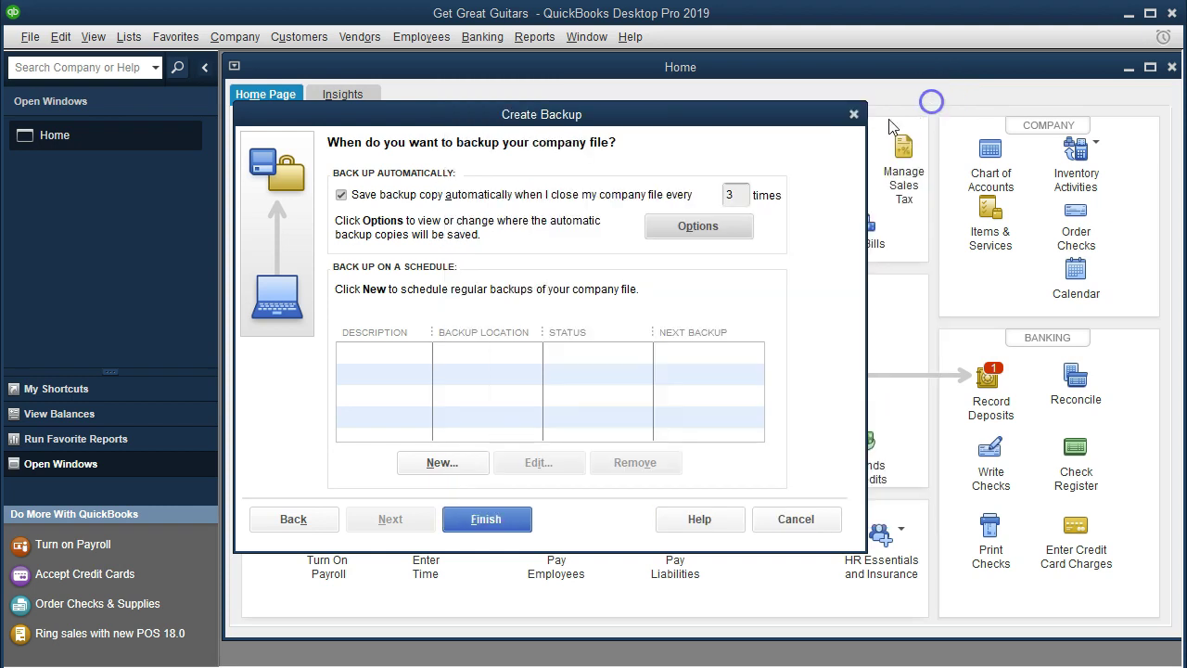
click(342, 196)
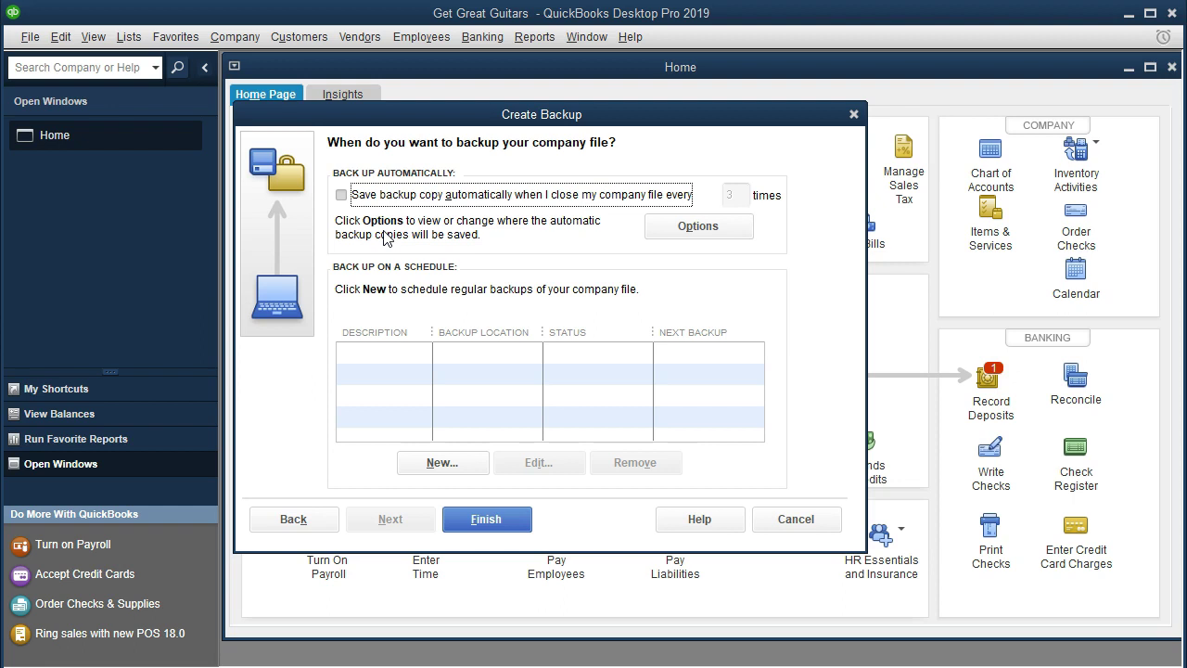
click(652, 234)
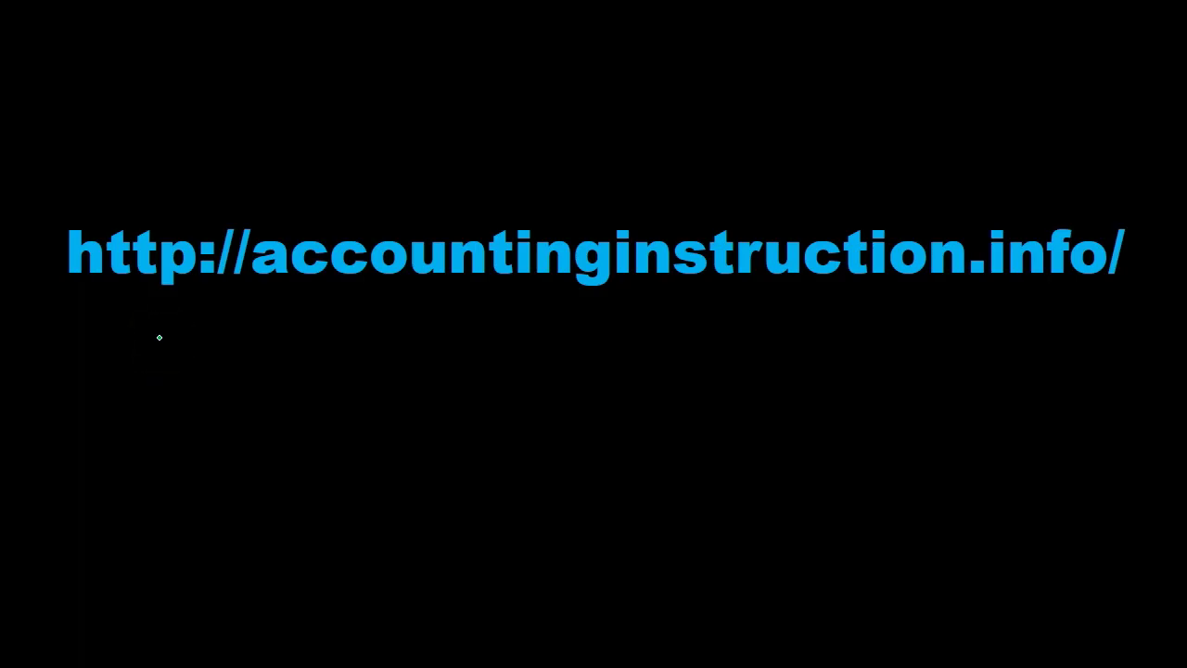
click(176, 342)
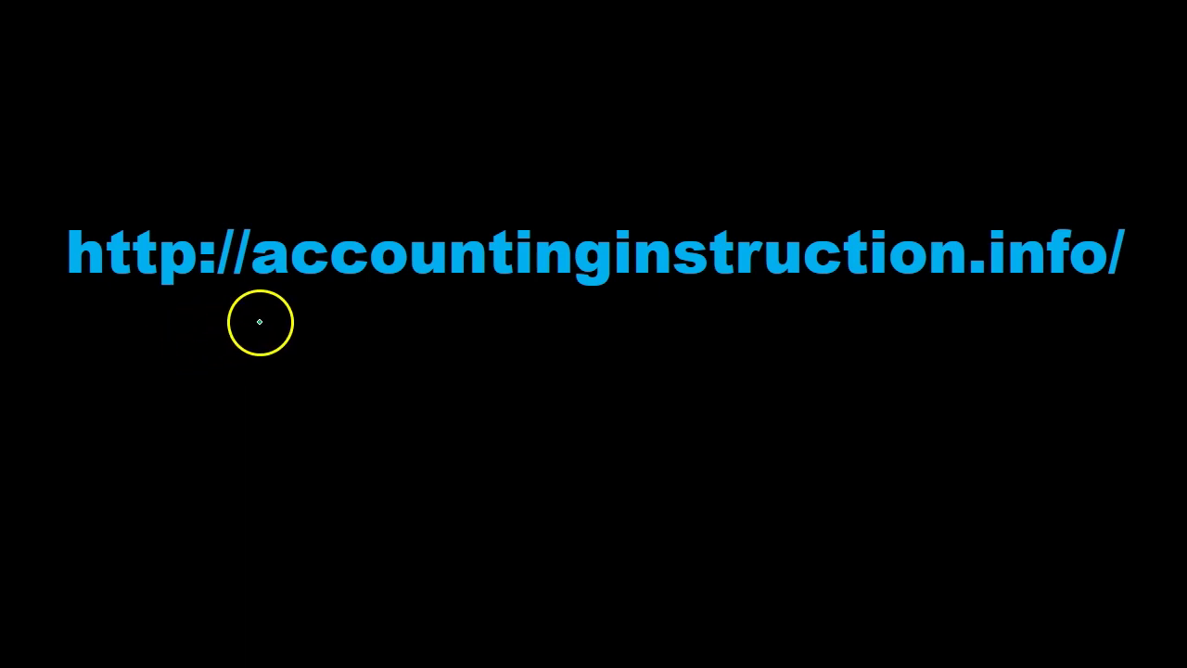